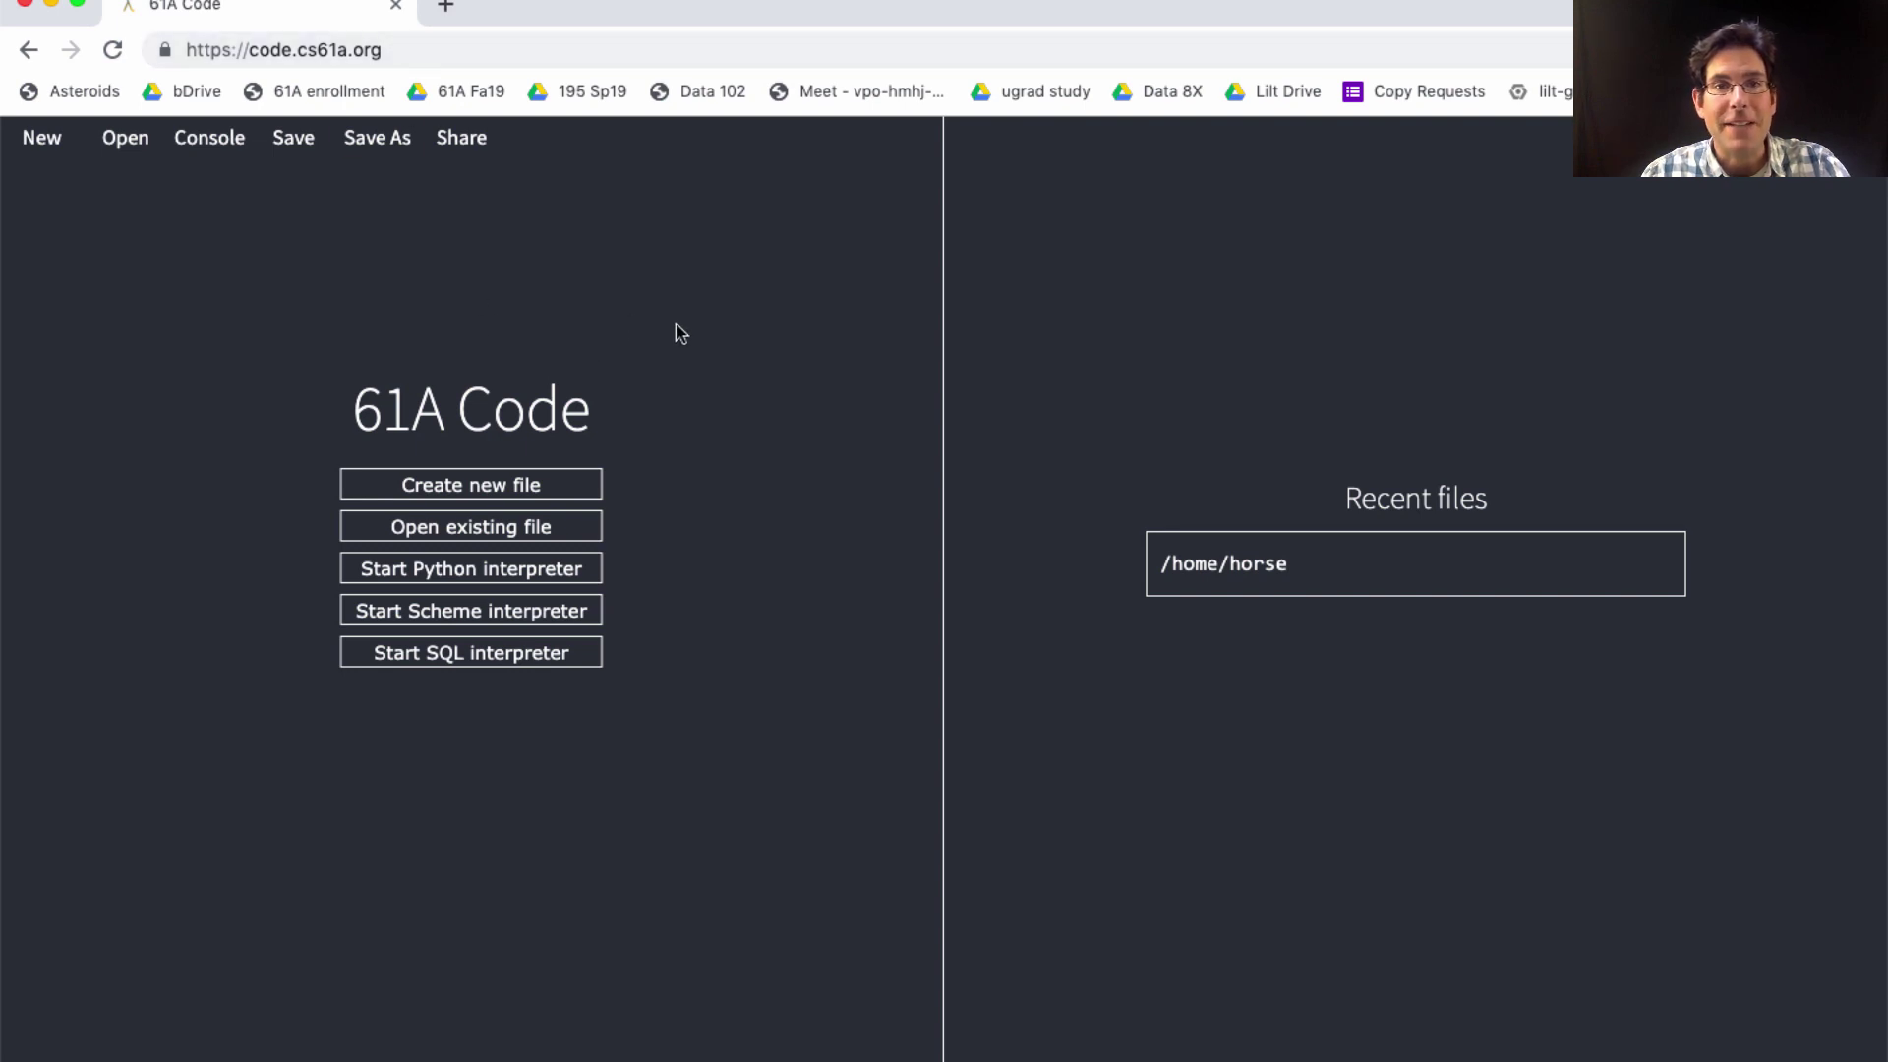
Start a Python interpreter session and evaluate 2+2 to get 4.
{"action": "left_click", "coordinate": [577, 571]}
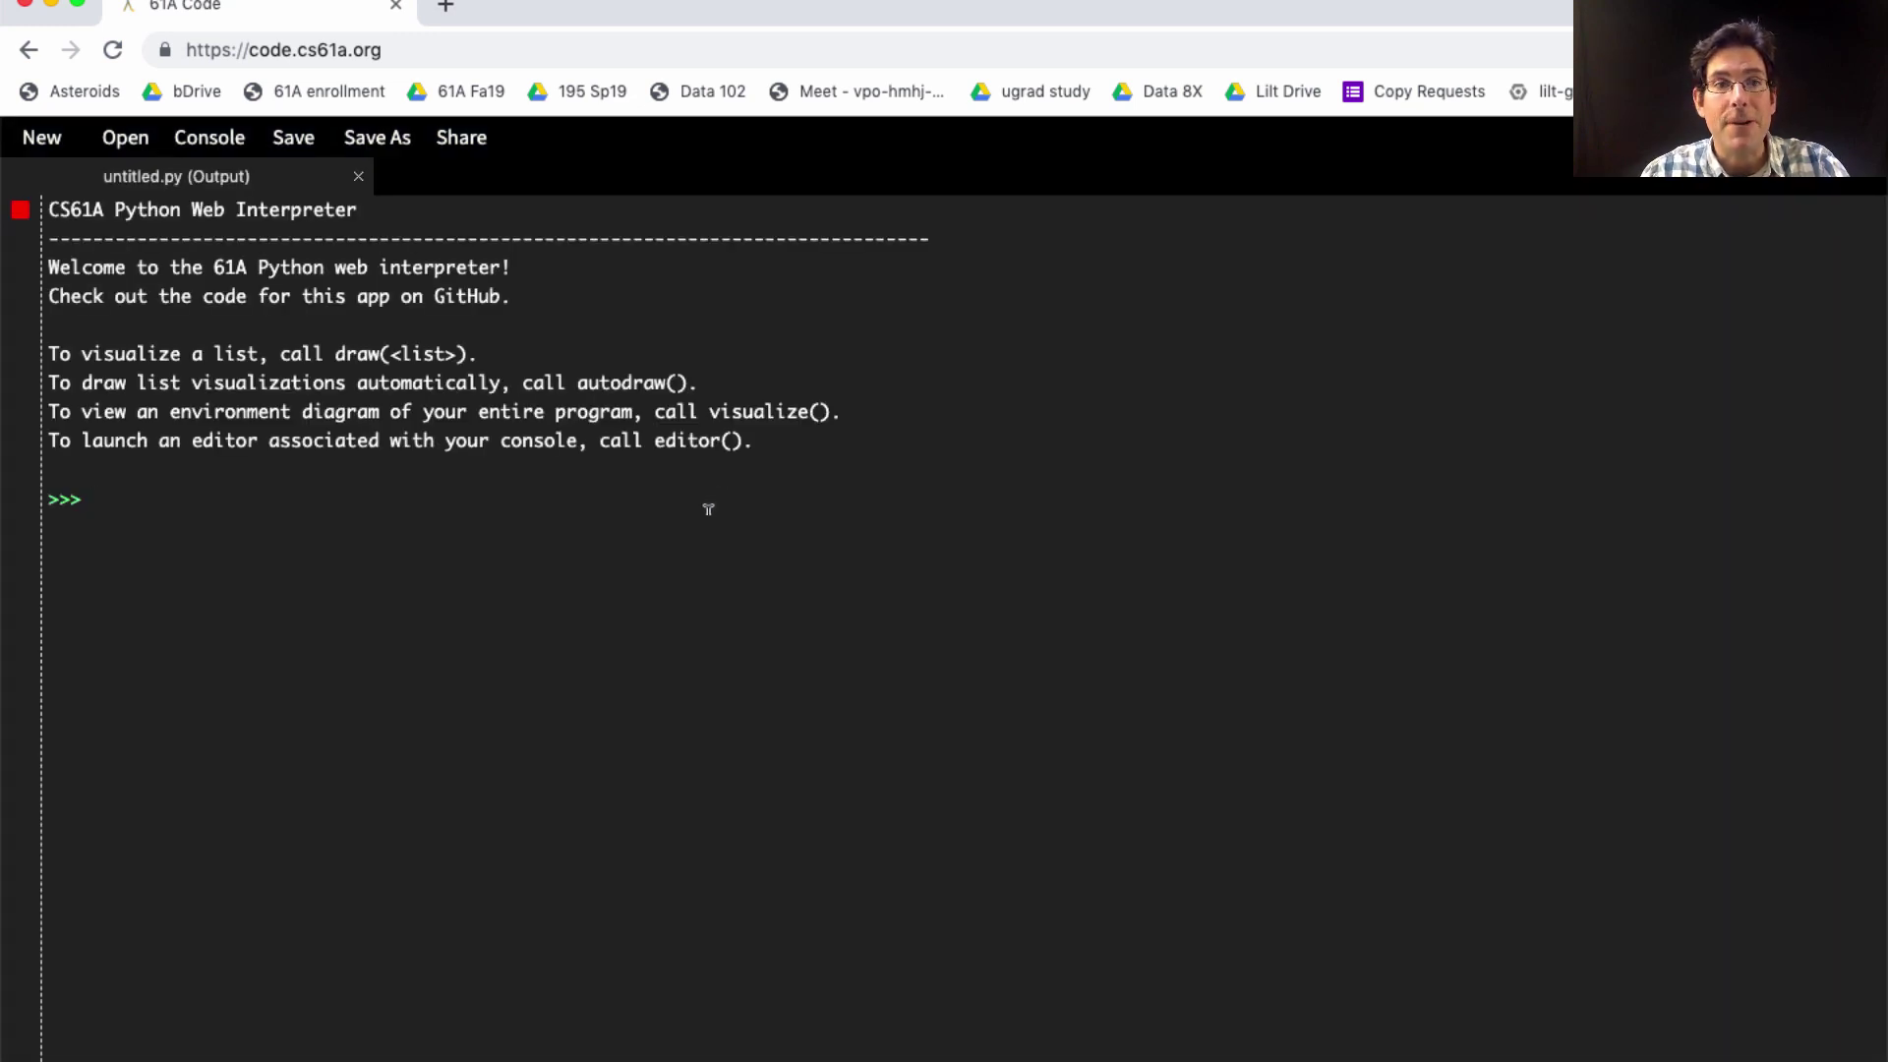
{"action": "type", "text": "2+2"}
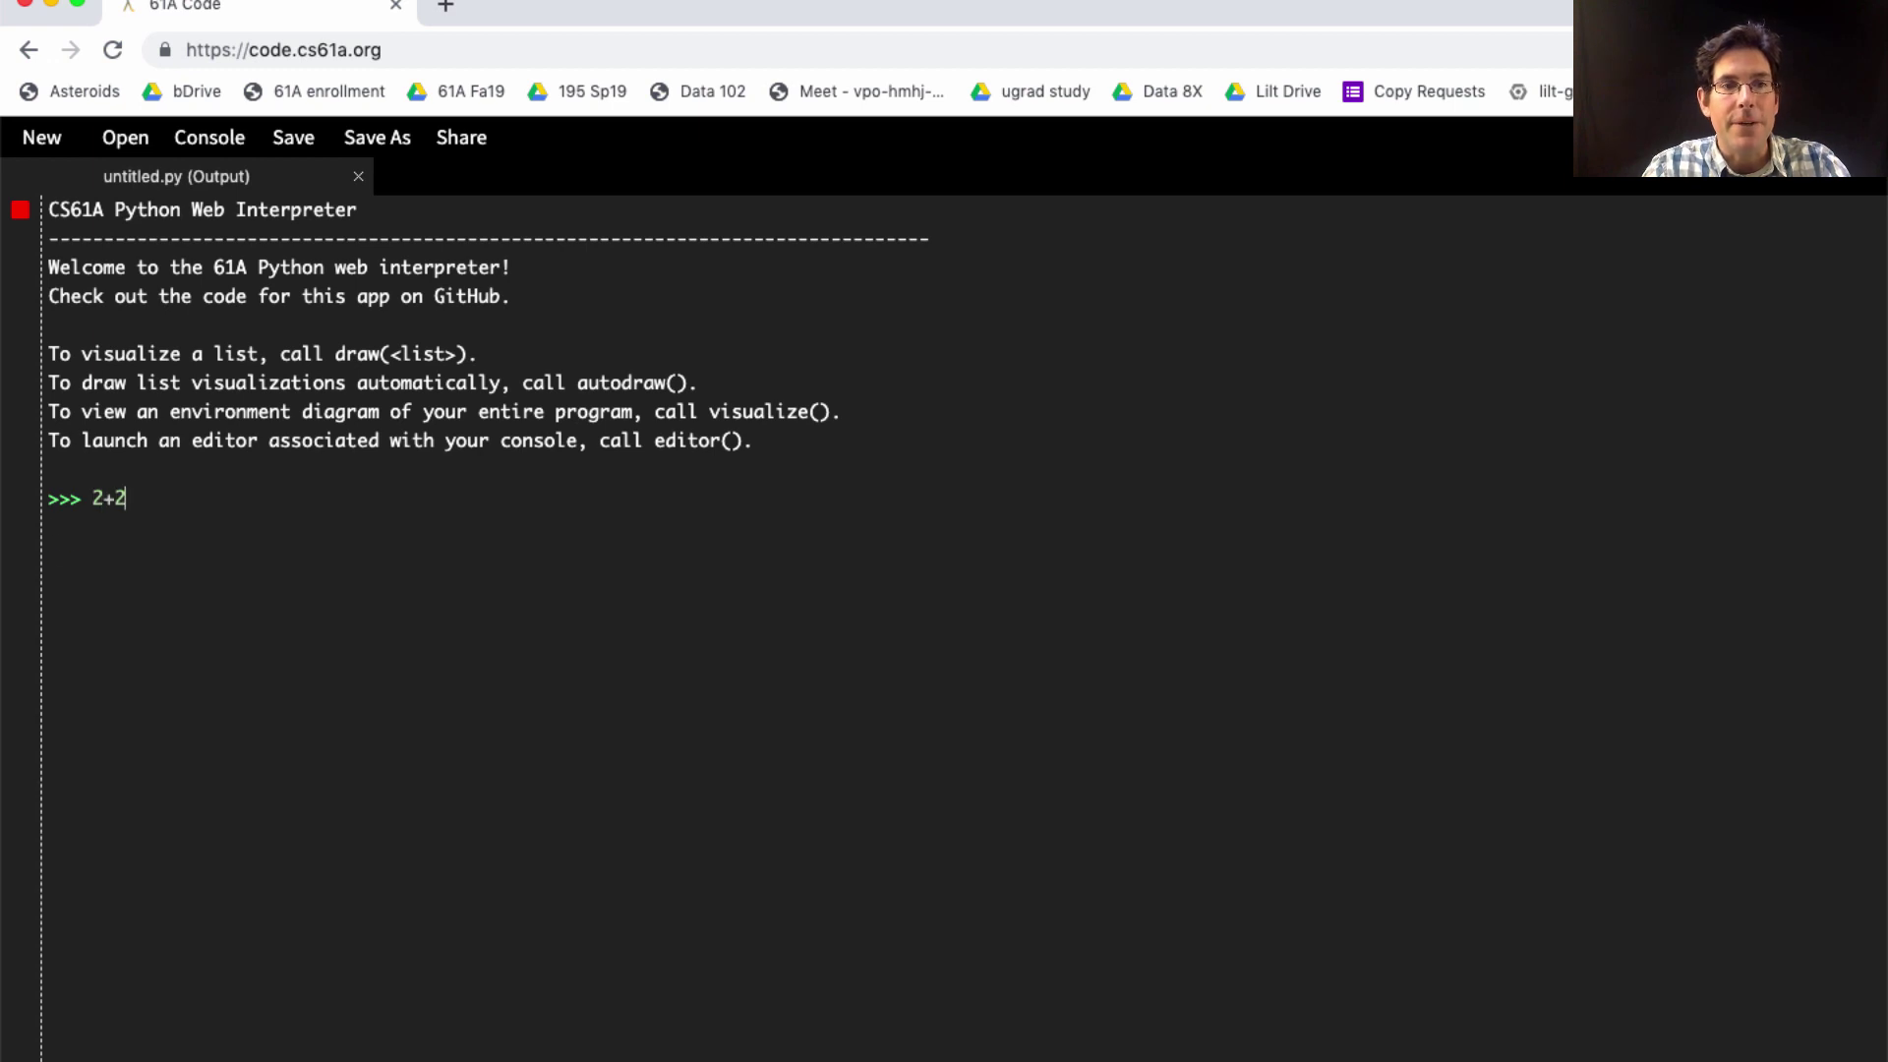
{"action": "key", "text": "Return"}
Run the assignments a = 2, b = a, and a = 3 in the console.
{"action": "type", "text": "a = 2"}
{"action": "key", "text": "Return"}
{"action": "type", "text": "b = a"}
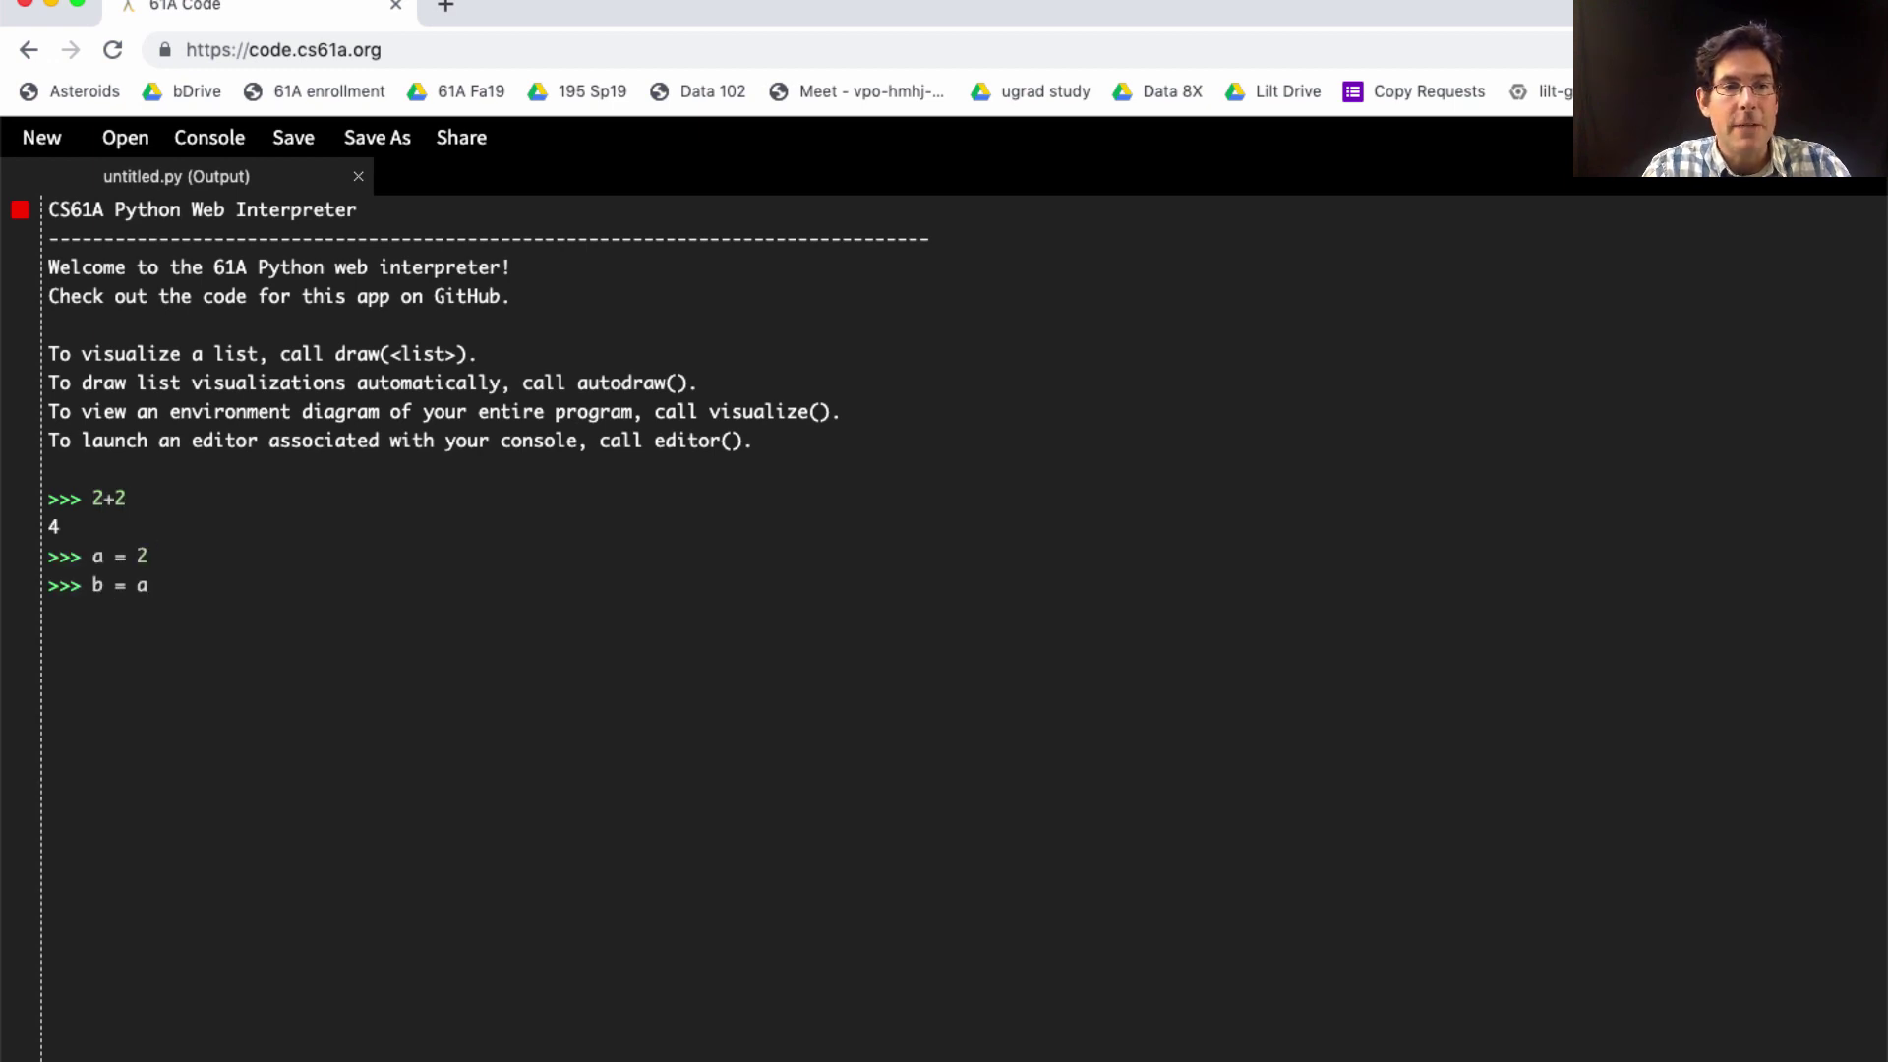
{"action": "key", "text": "Return"}
{"action": "type", "text": "a = 3"}
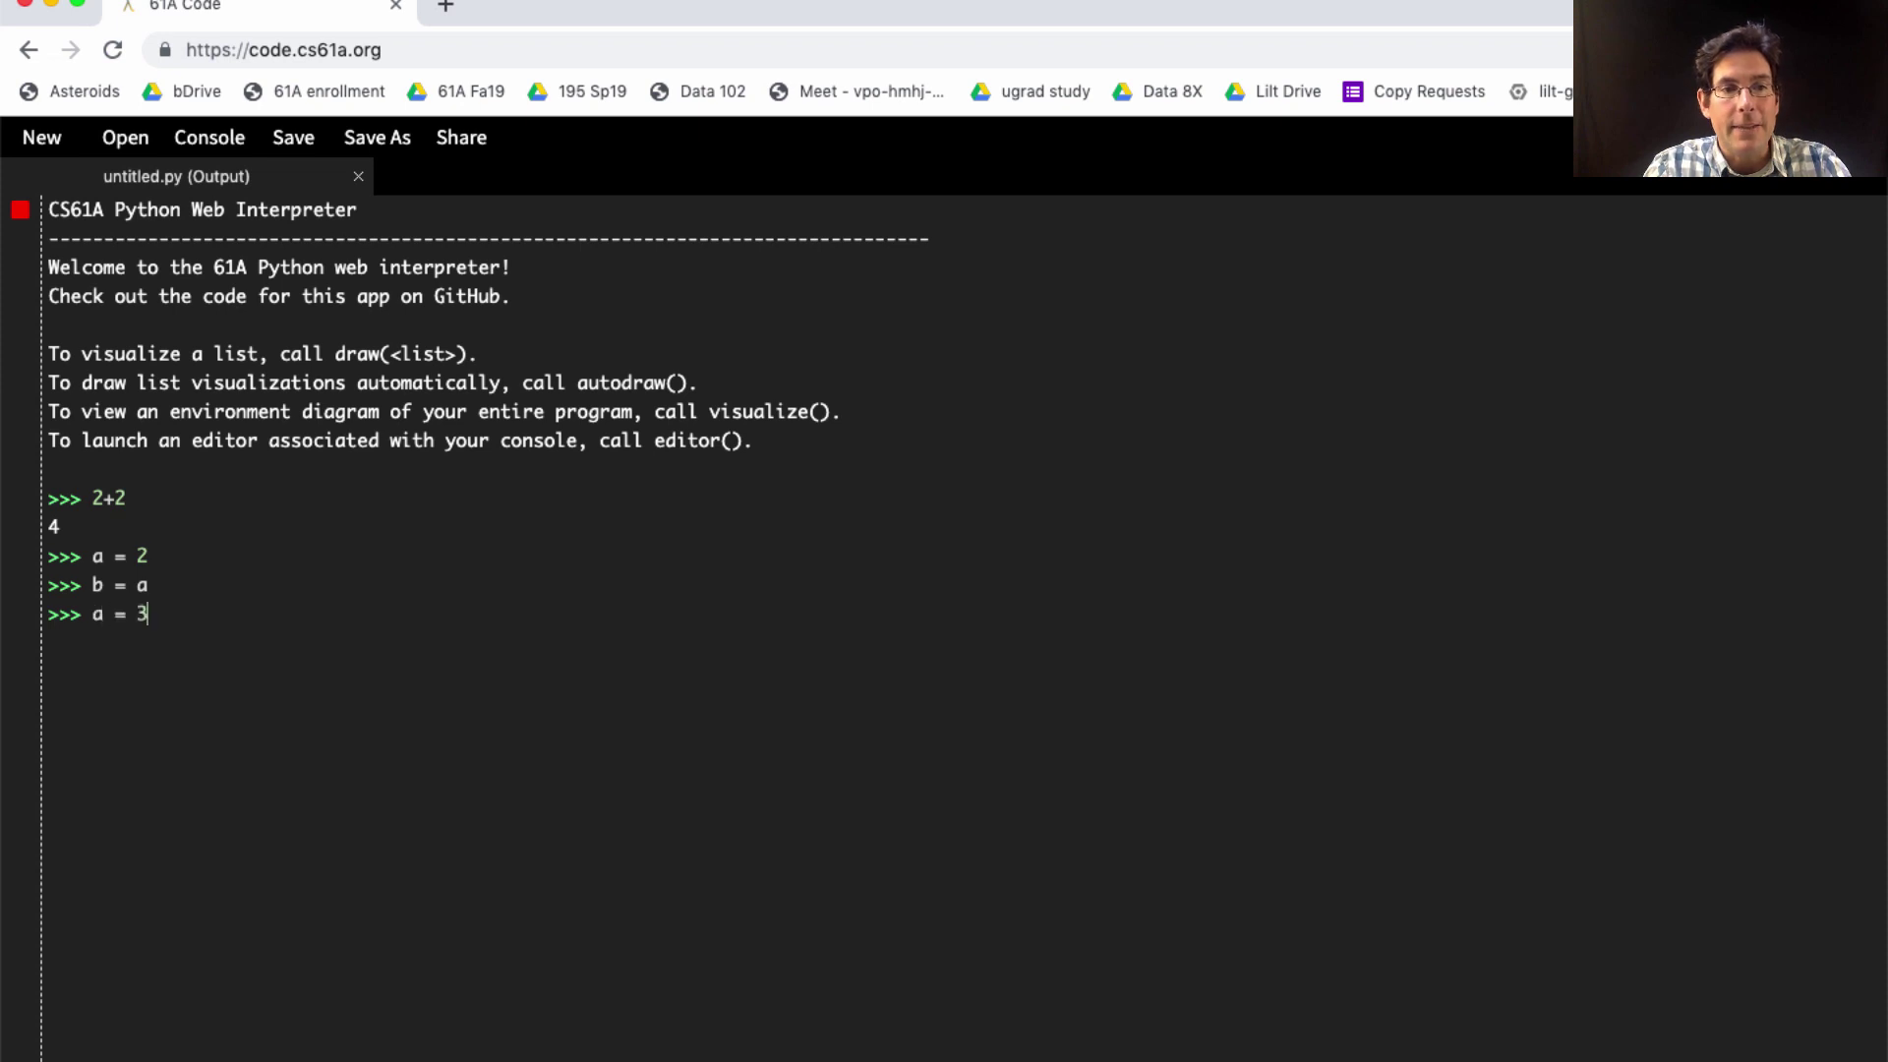
{"action": "key", "text": "Return"}
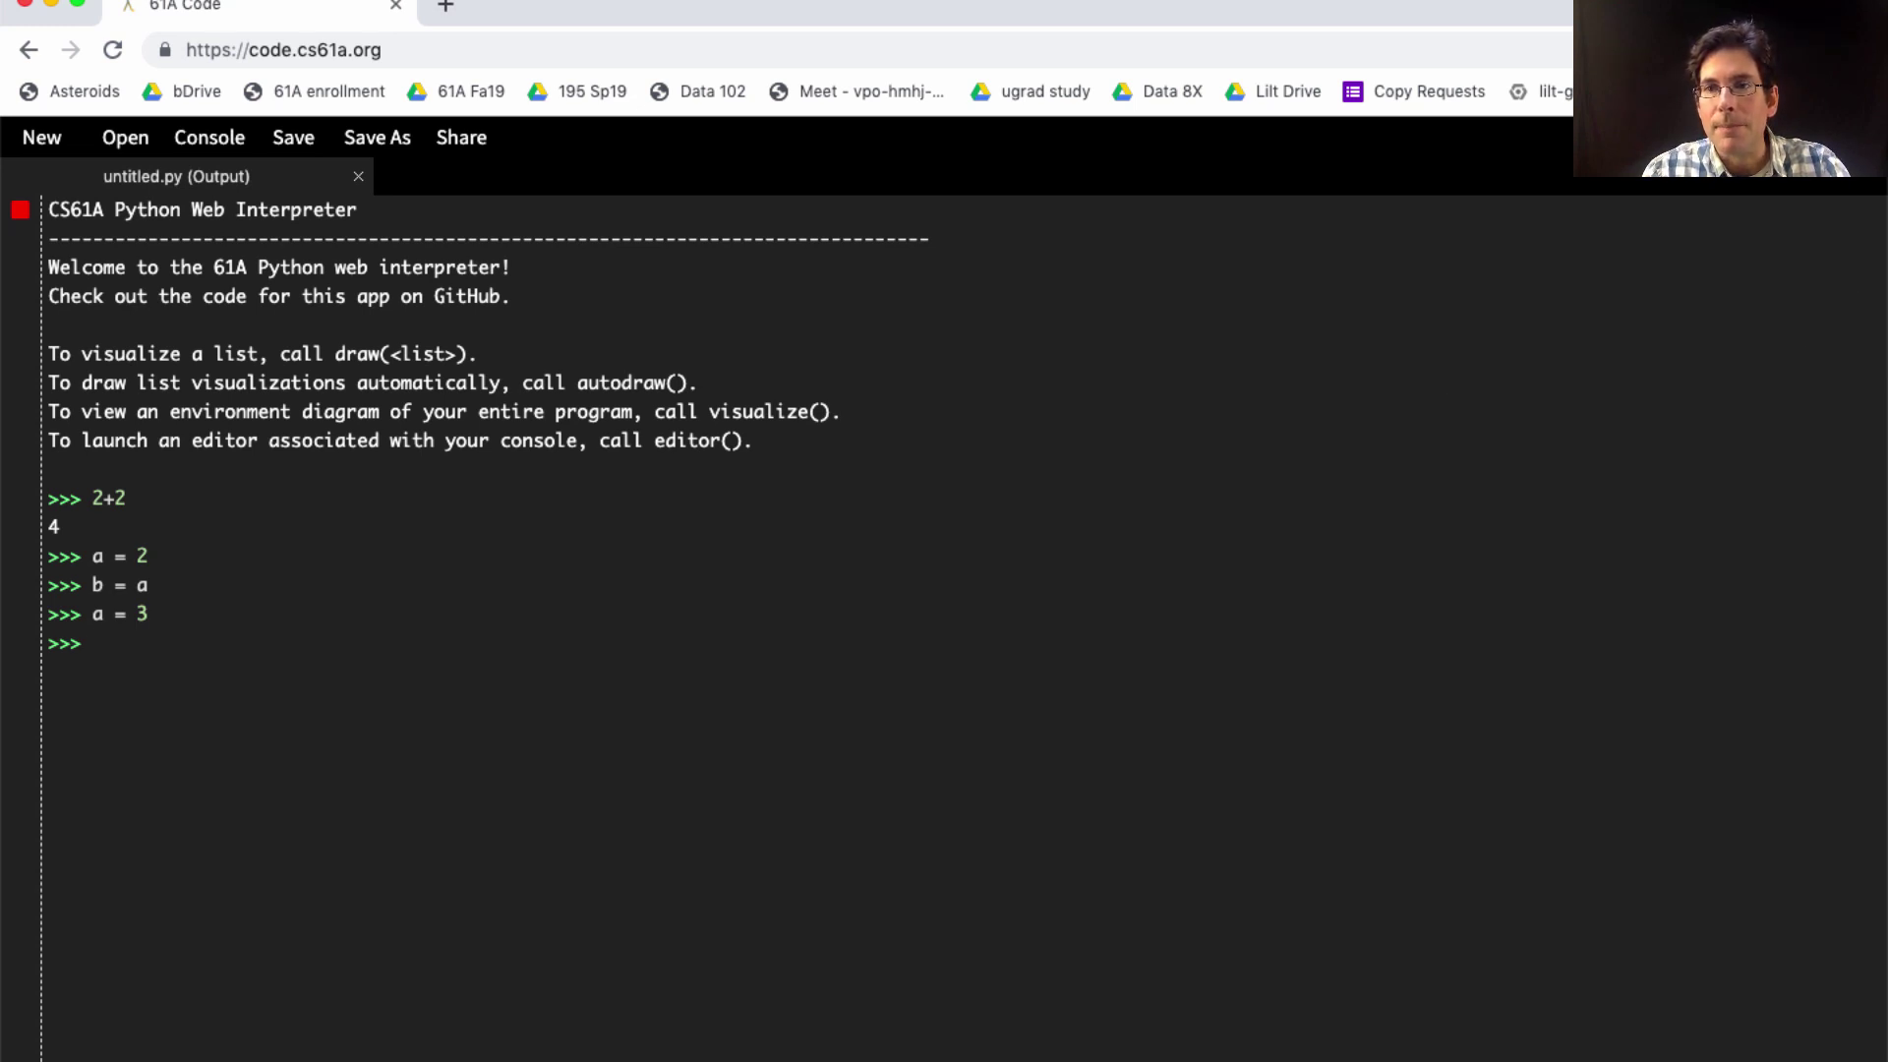
Open the session code with its environment diagram and step through 2+2, a = 2, and b = a.
{"action": "left_click", "coordinate": [1662, 138]}
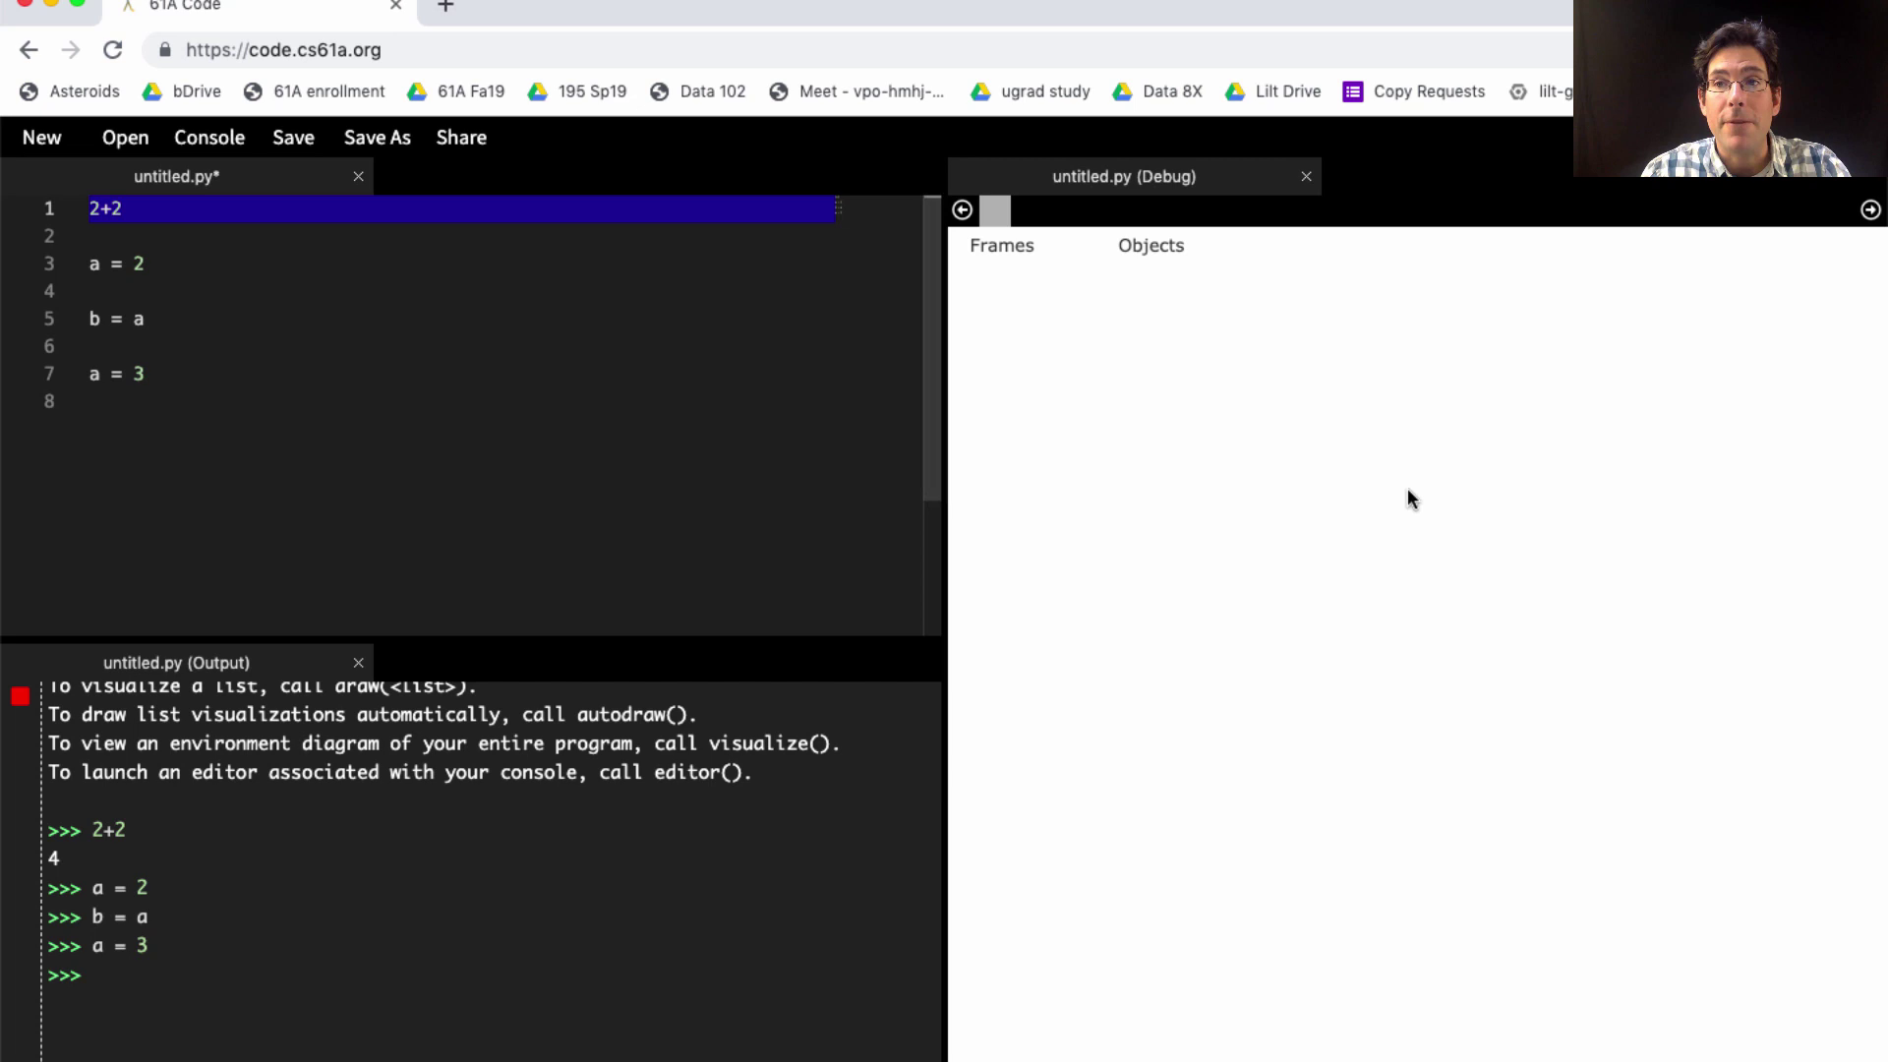
{"action": "left_click", "coordinate": [1869, 211]}
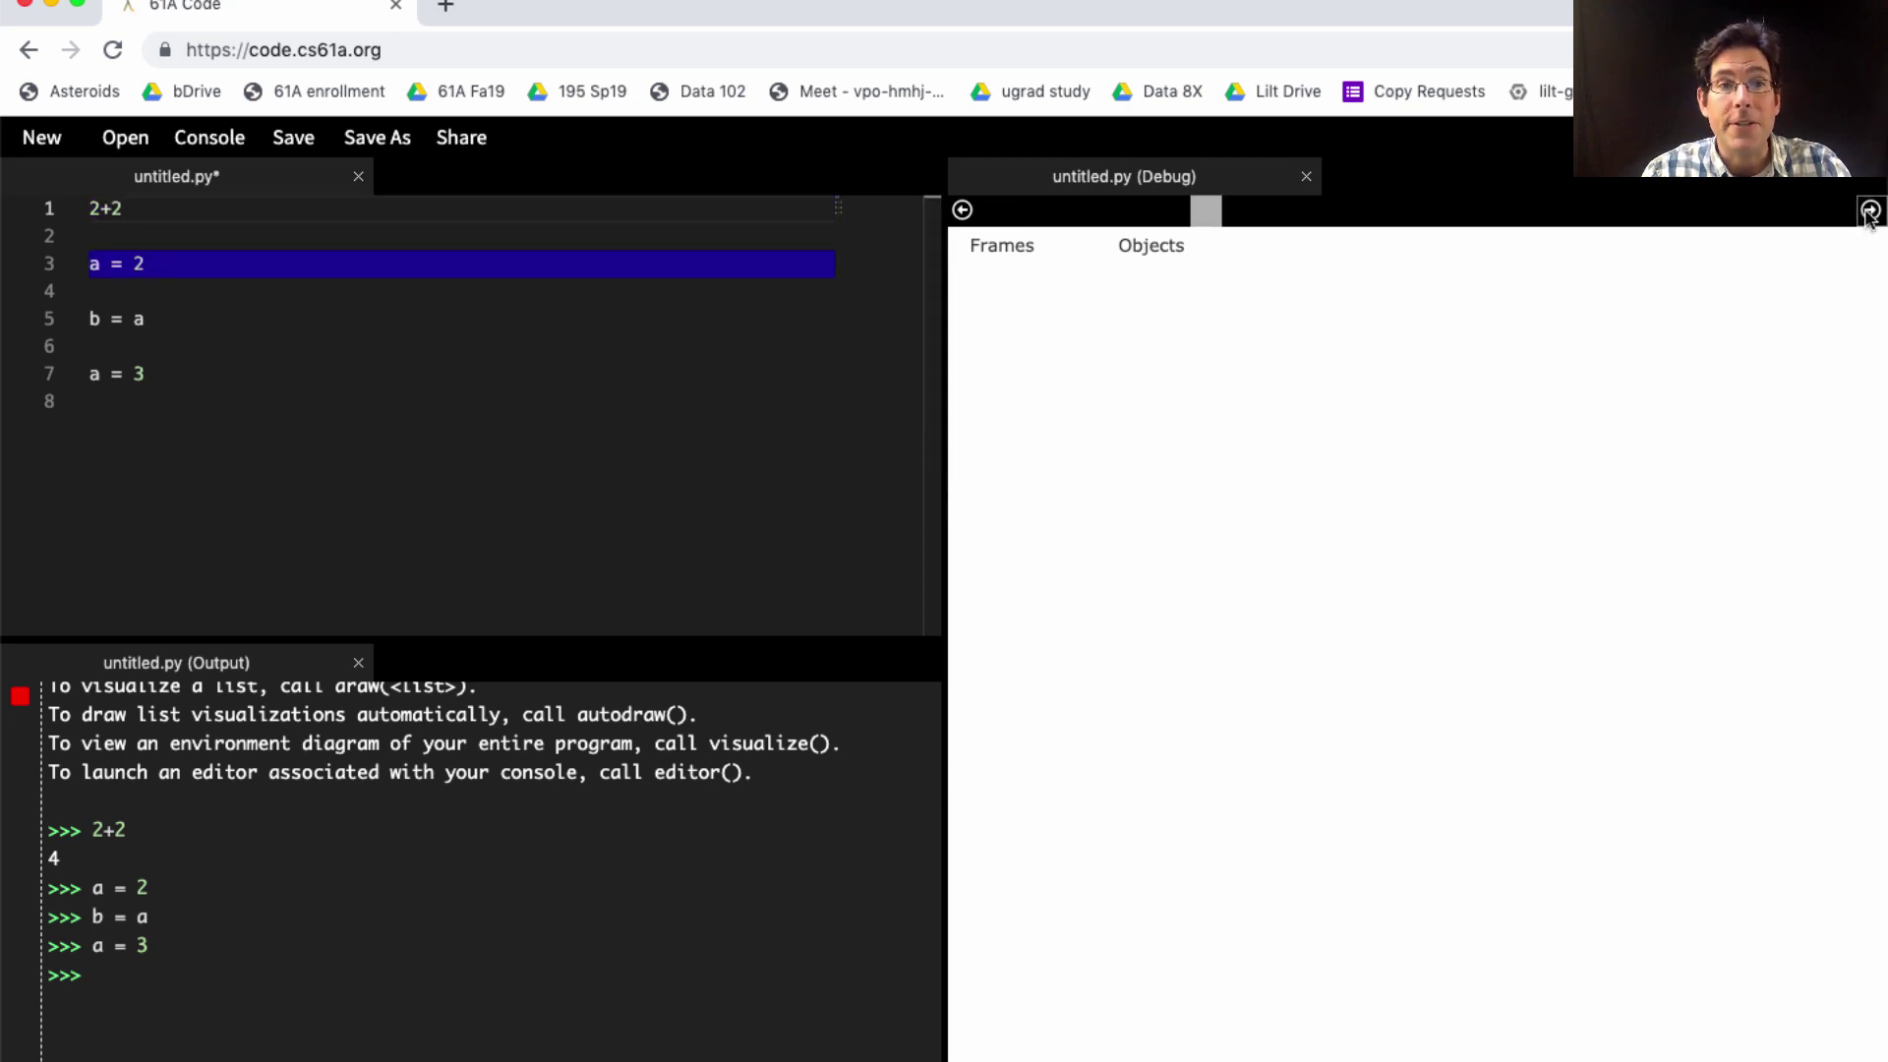
{"action": "left_click", "coordinate": [1868, 210]}
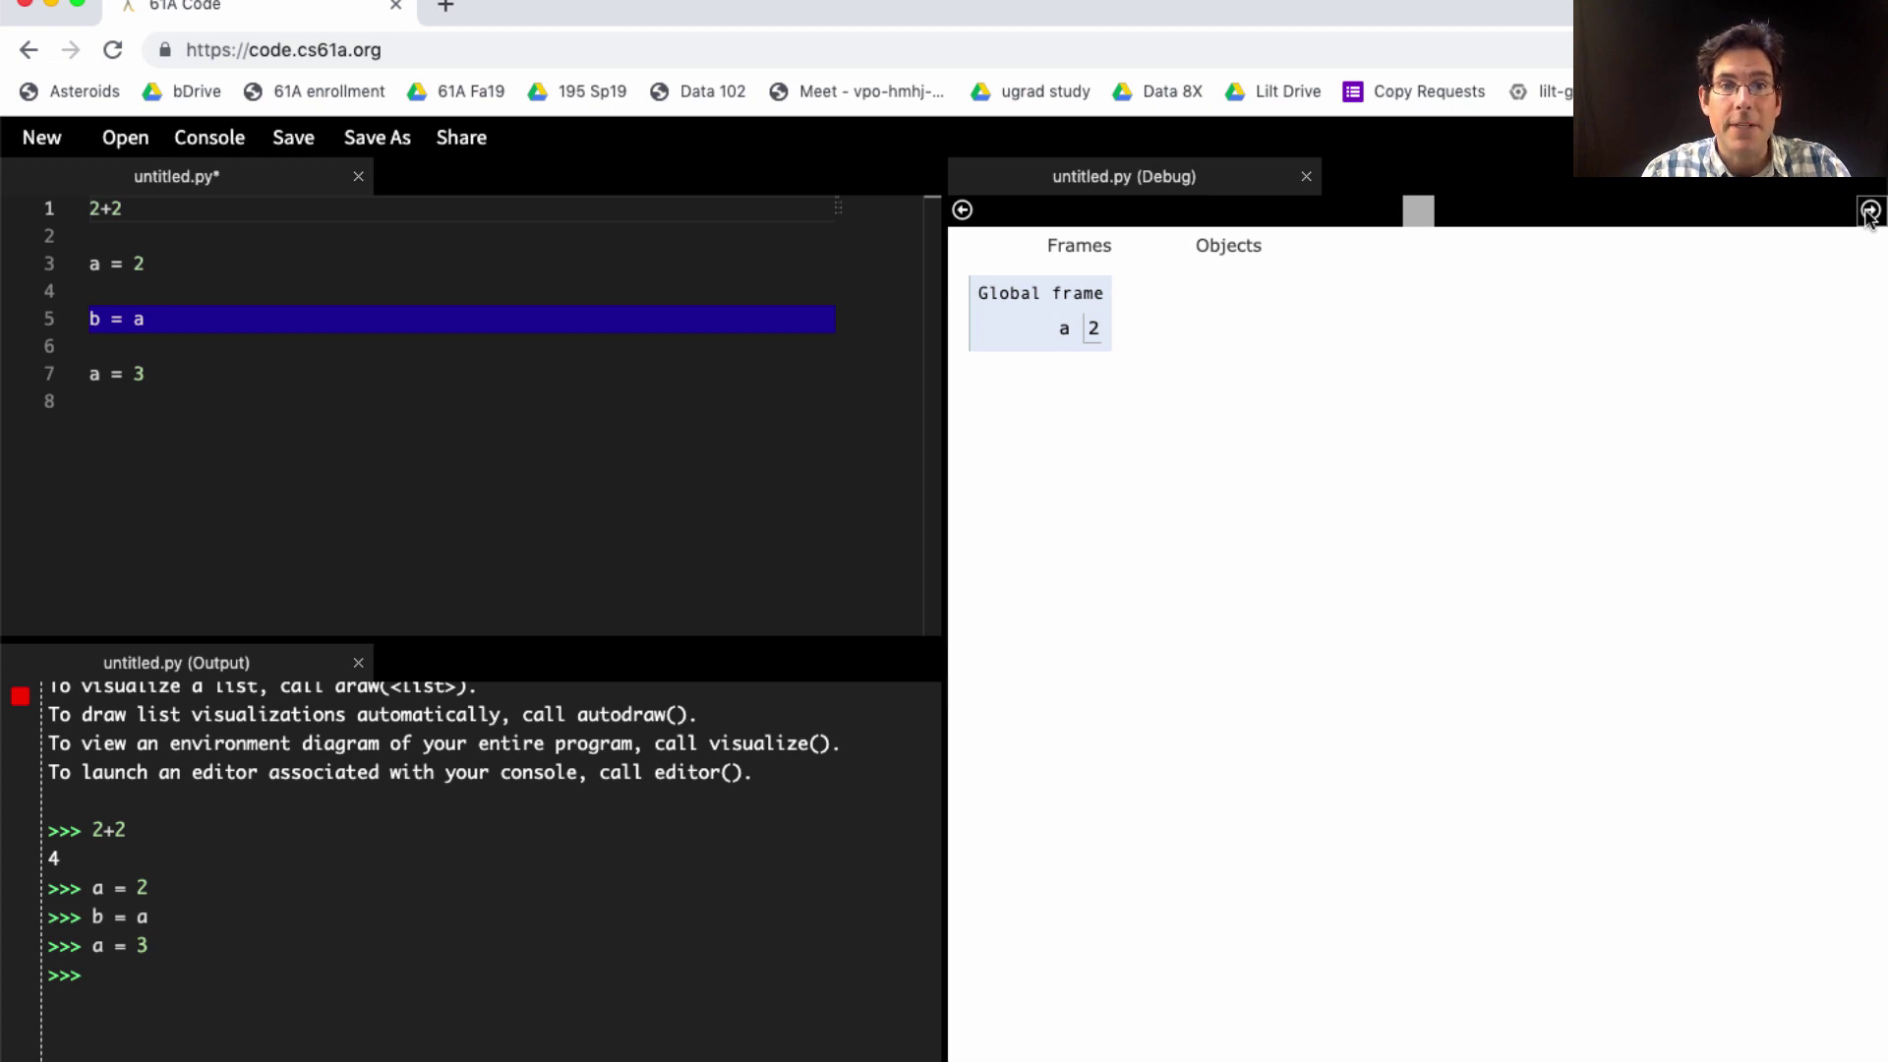
{"action": "left_click", "coordinate": [1869, 210]}
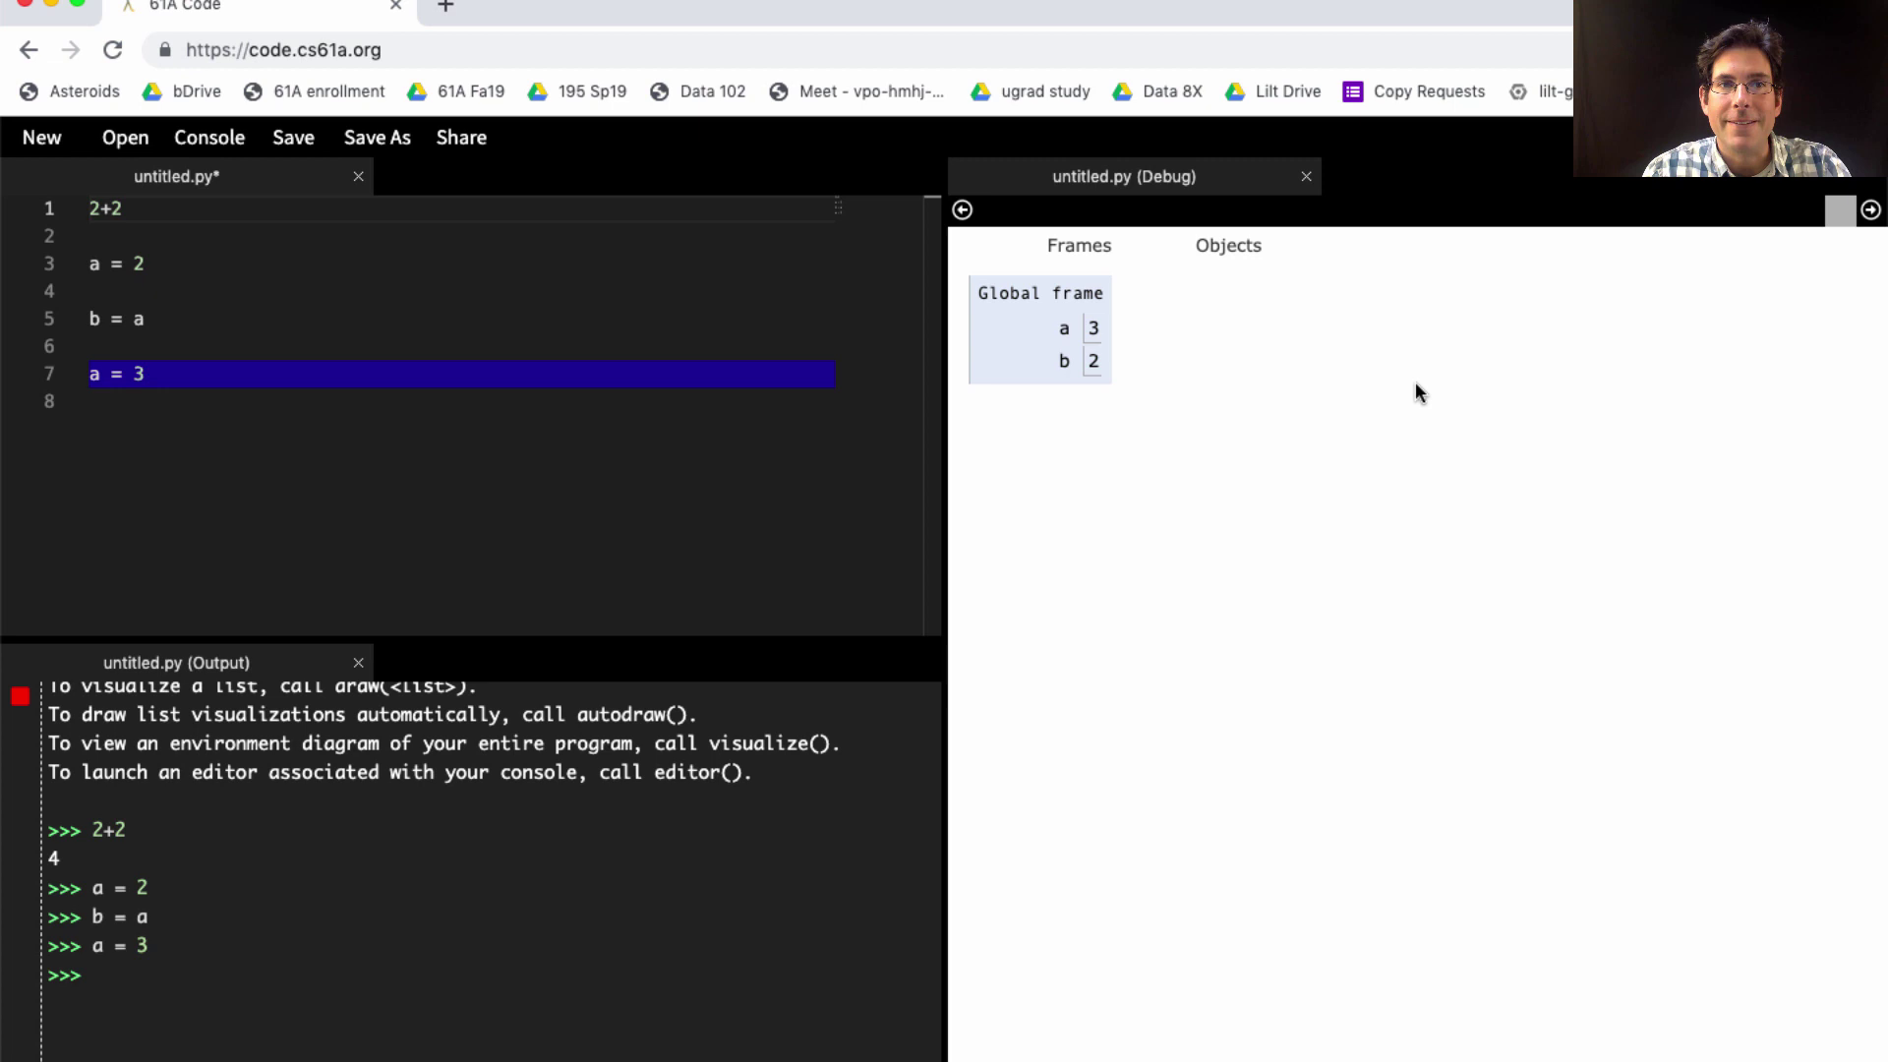
Open tutor.cs61a.org in a new tab and enter the lines a = 2, b = a, a = 3.
{"action": "left_click", "coordinate": [445, 8]}
{"action": "type", "text": "tutor.cs"}
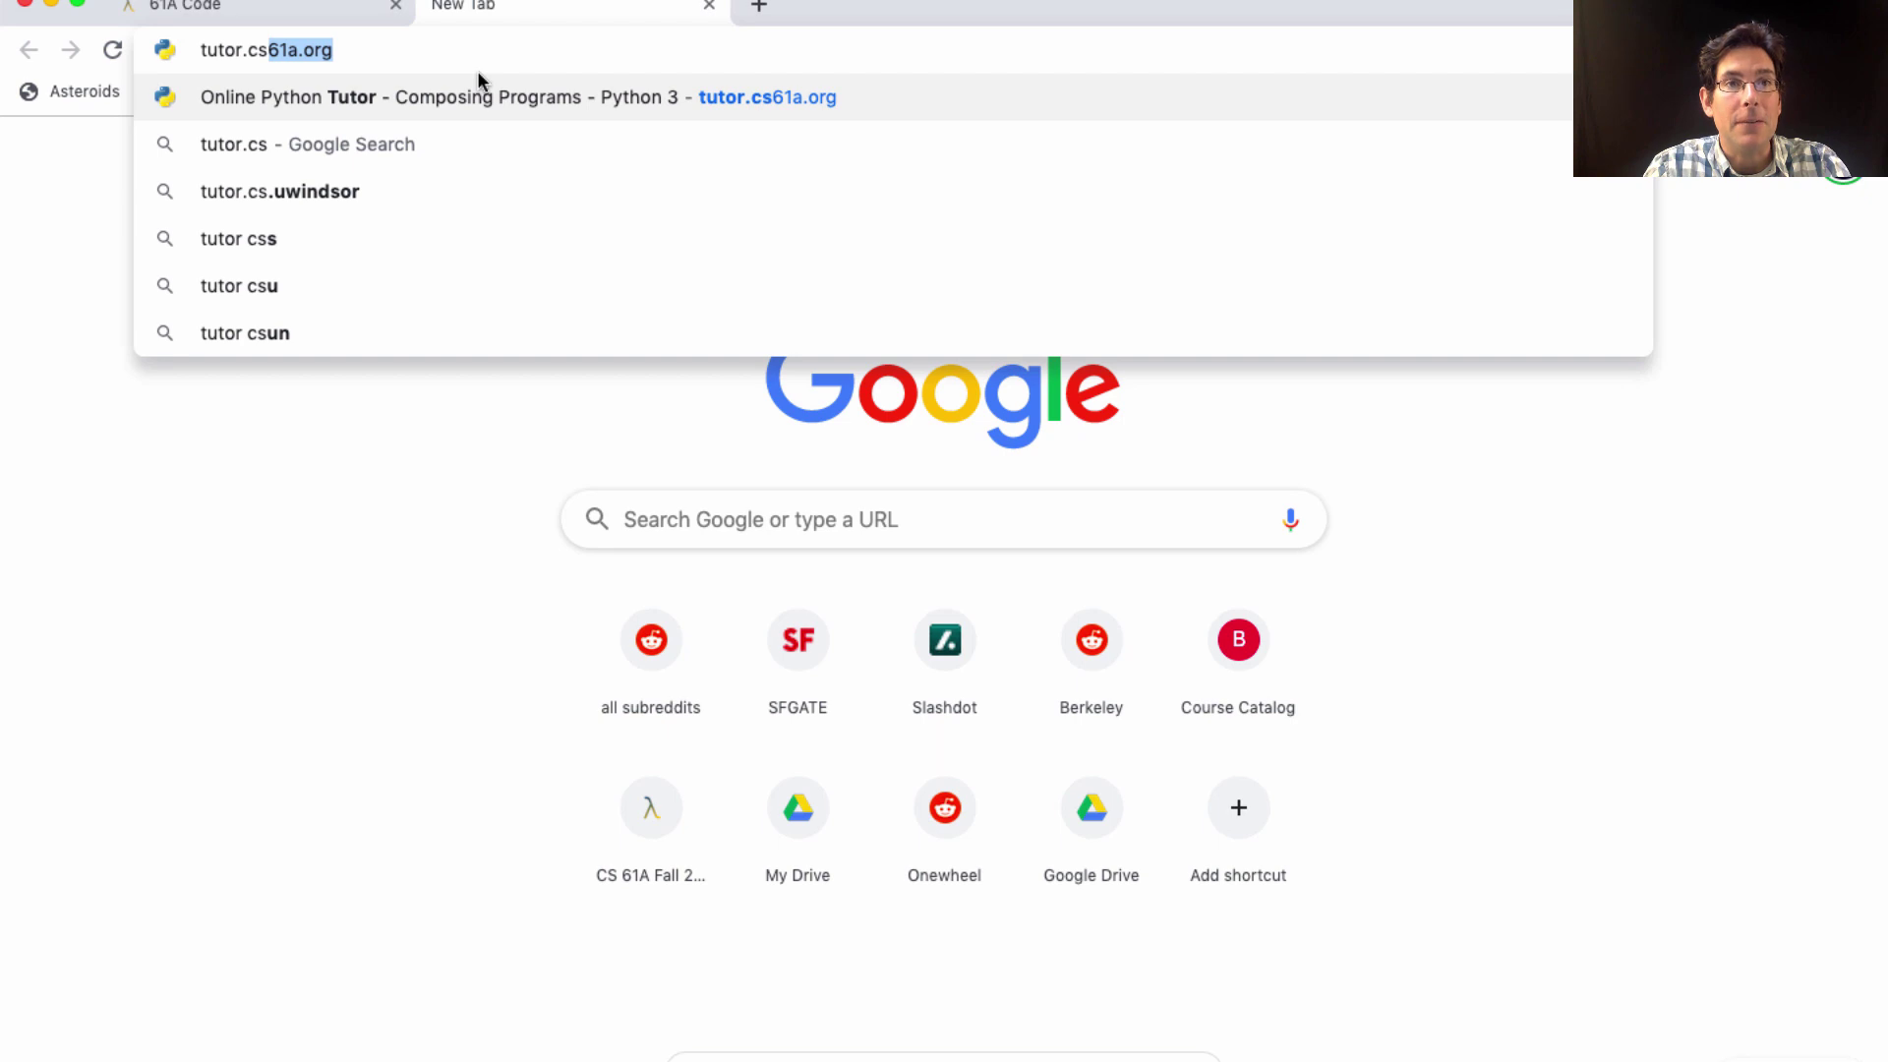
{"action": "key", "text": "Return"}
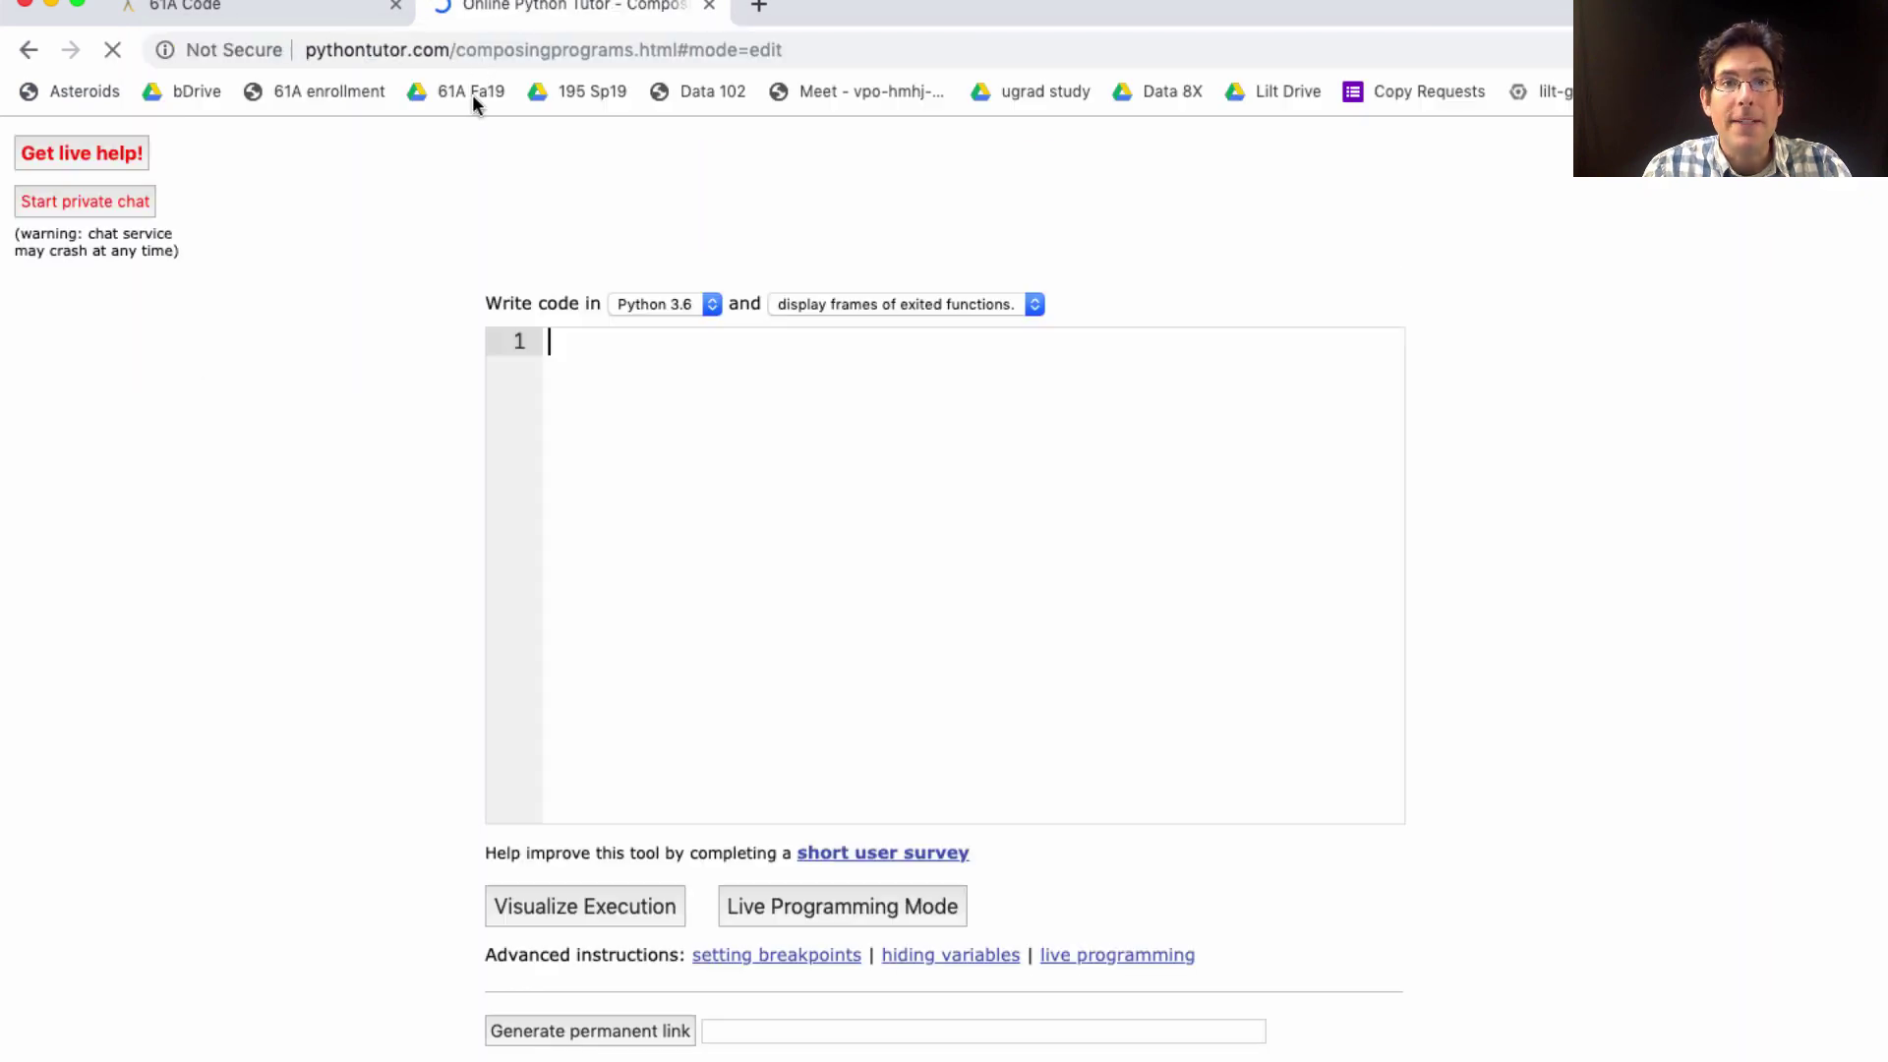
{"action": "type", "text": "a = "}
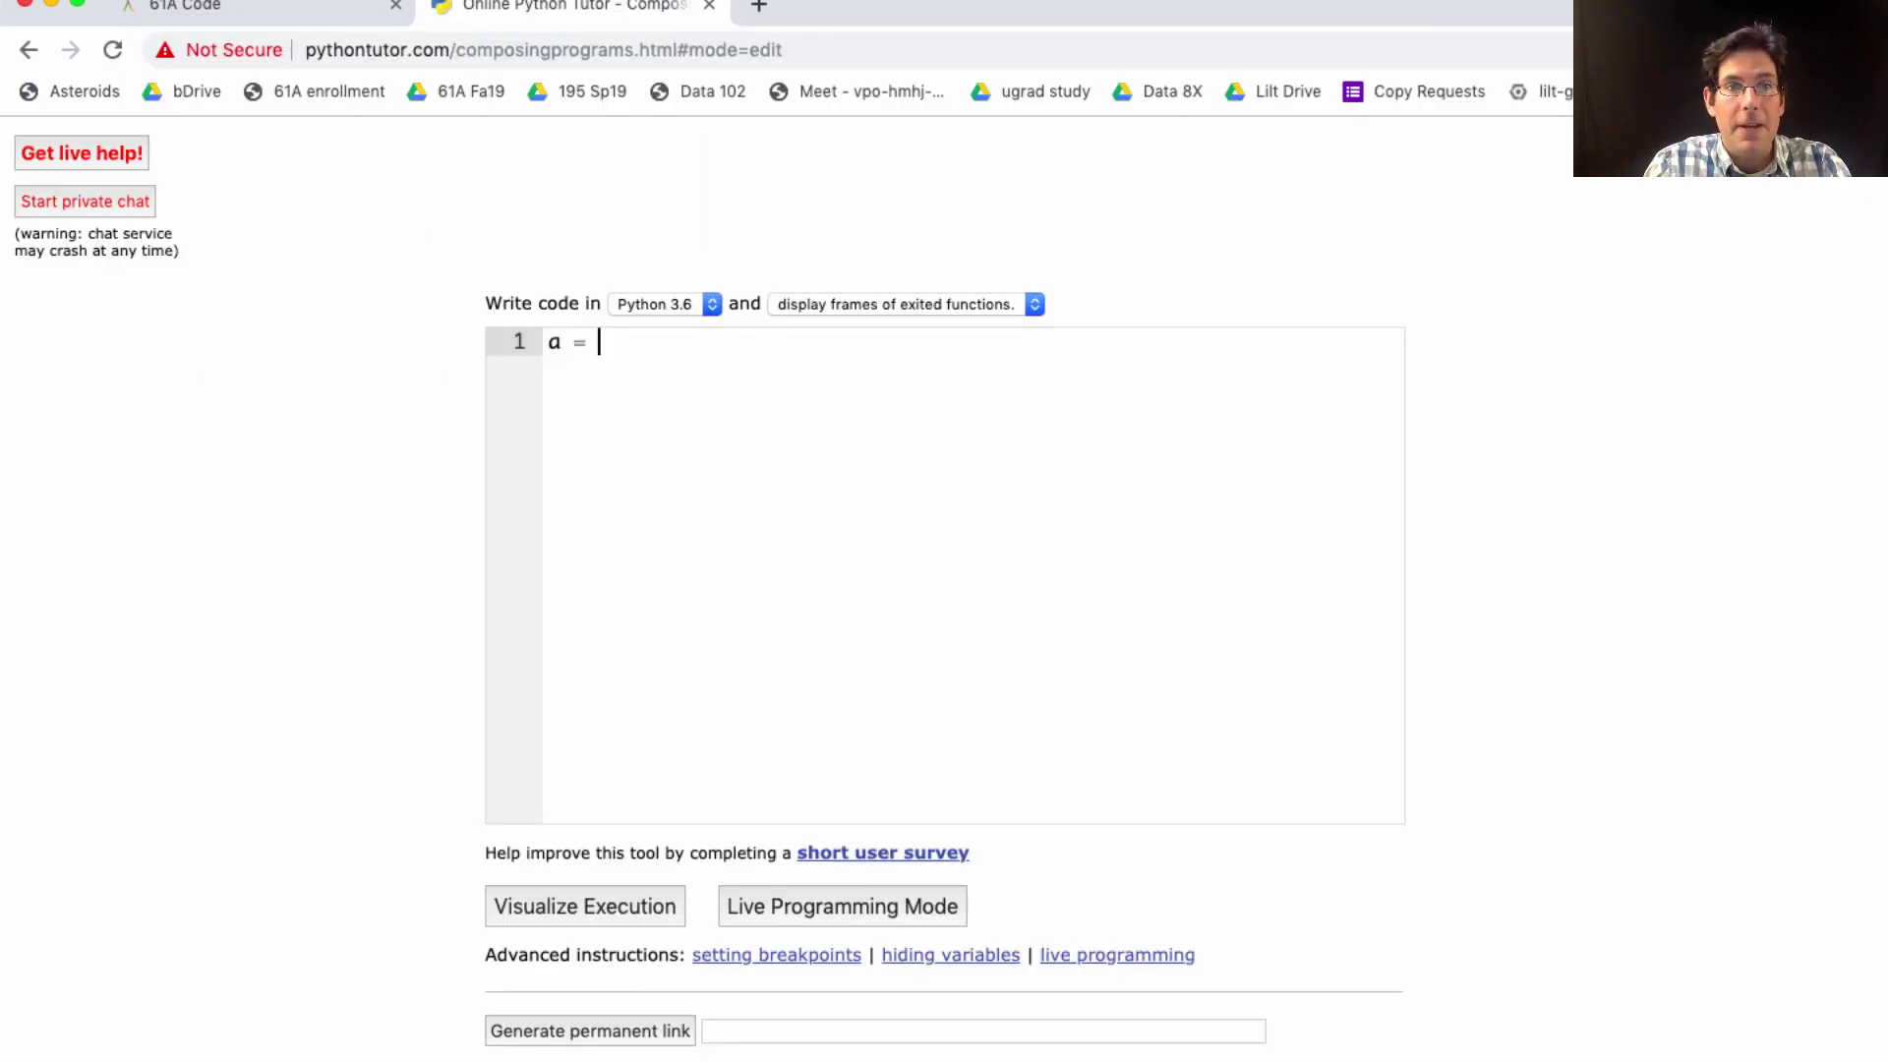
{"action": "type", "text": "2"}
{"action": "key", "text": "Return"}
{"action": "type", "text": "b = a"}
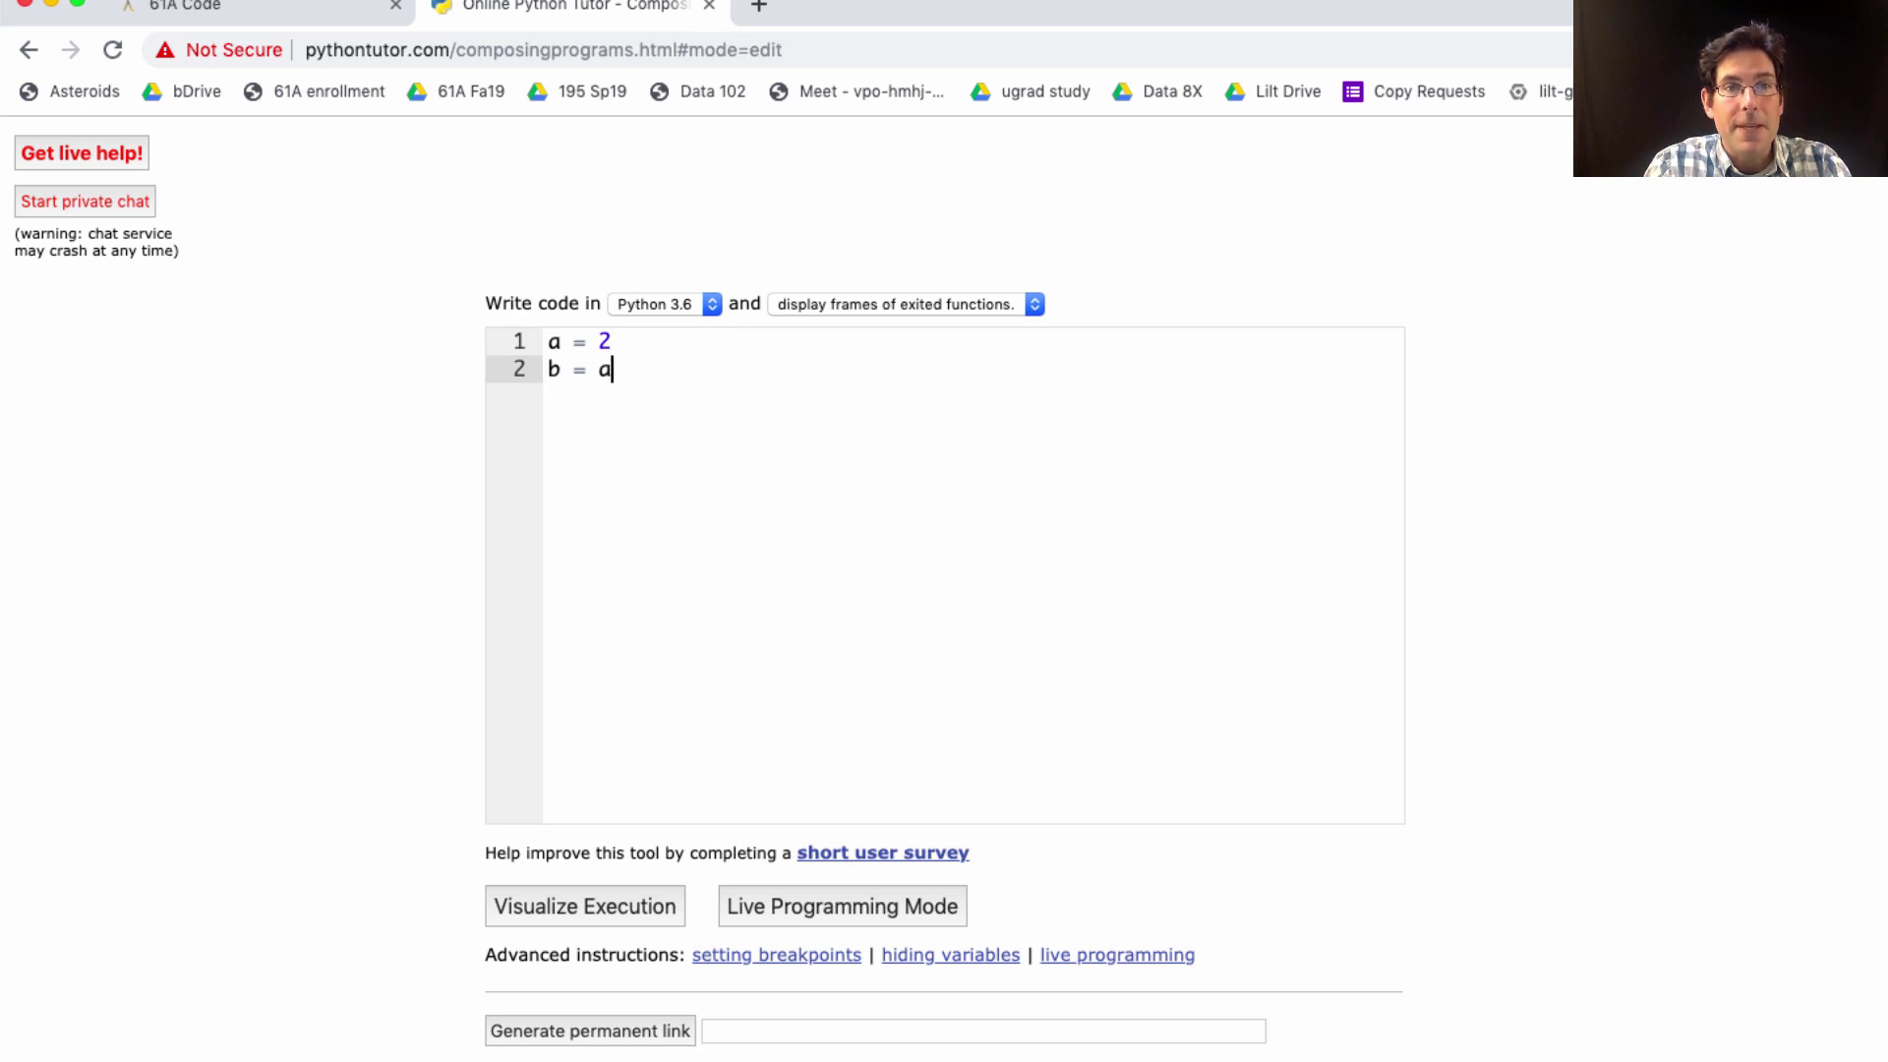
{"action": "key", "text": "Return"}
{"action": "type", "text": "a = 3"}
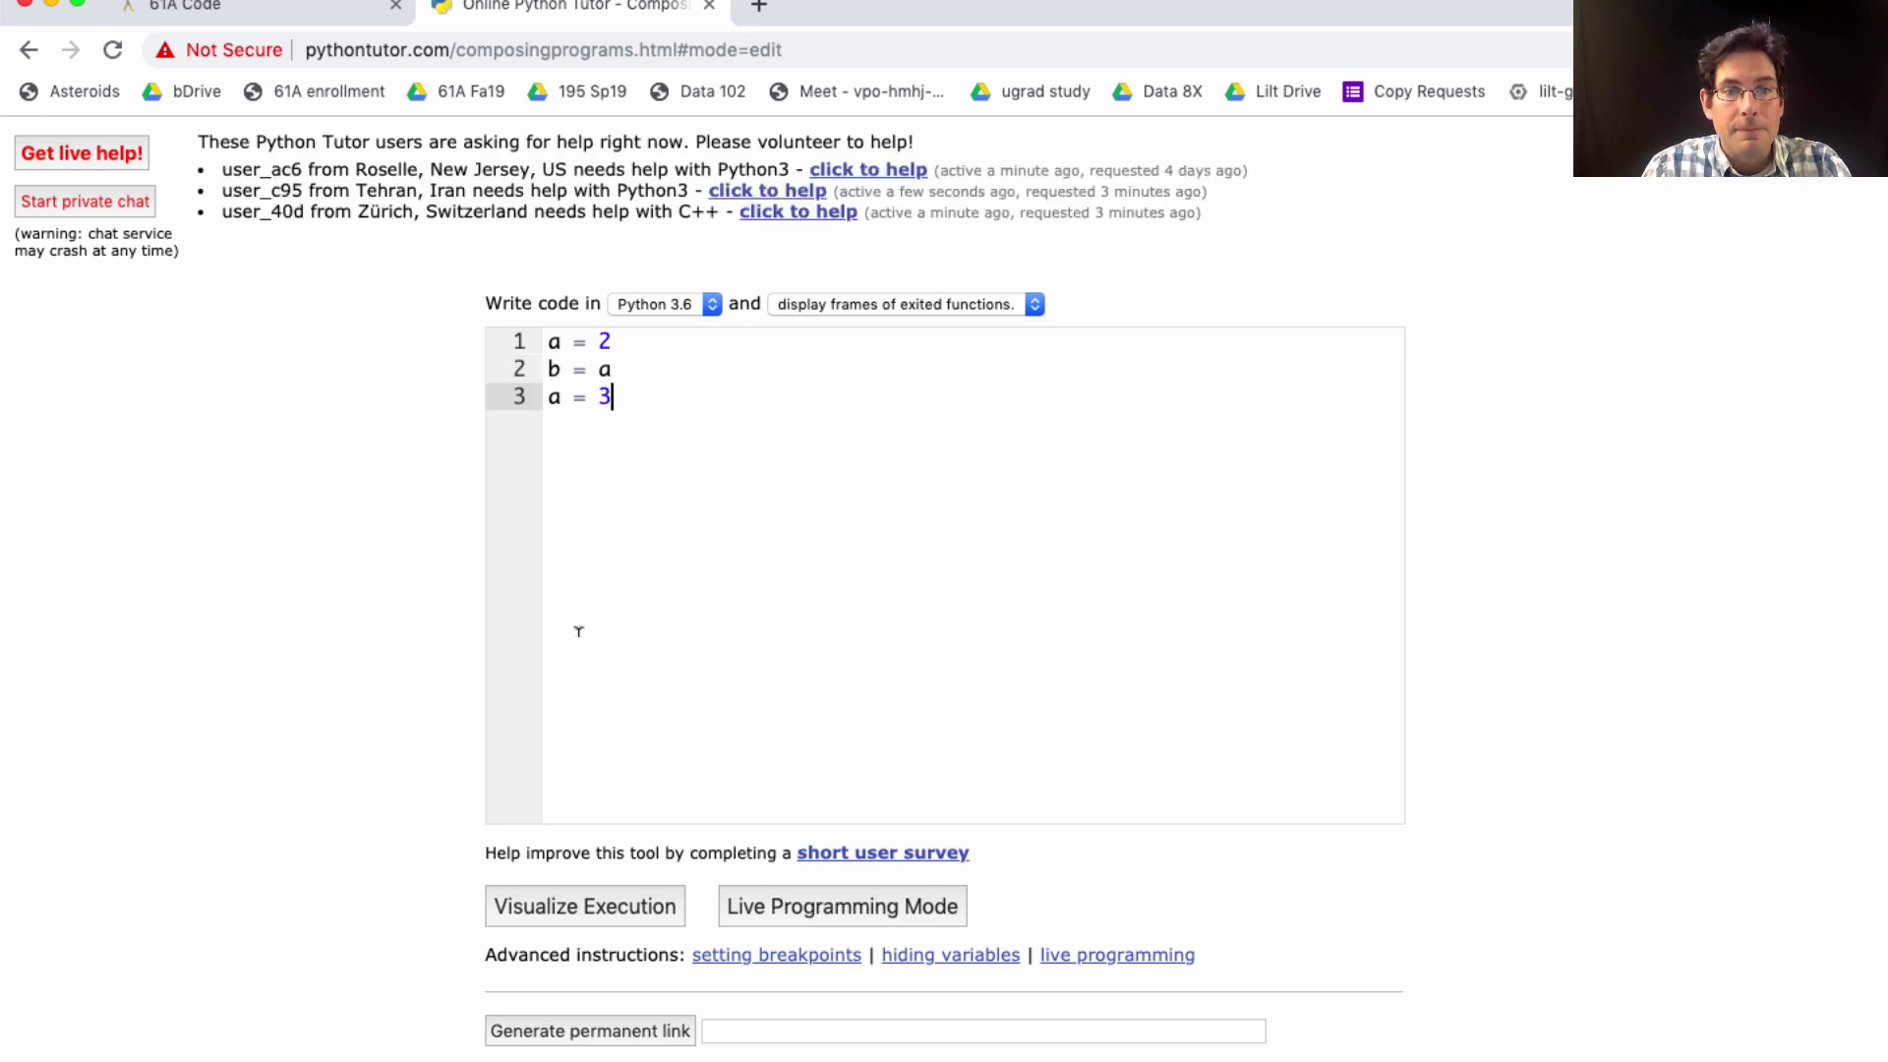
Visualize the program through all three assignments, leaving a = 3 and b = 2, then return to 61A Code.
{"action": "left_click", "coordinate": [605, 902]}
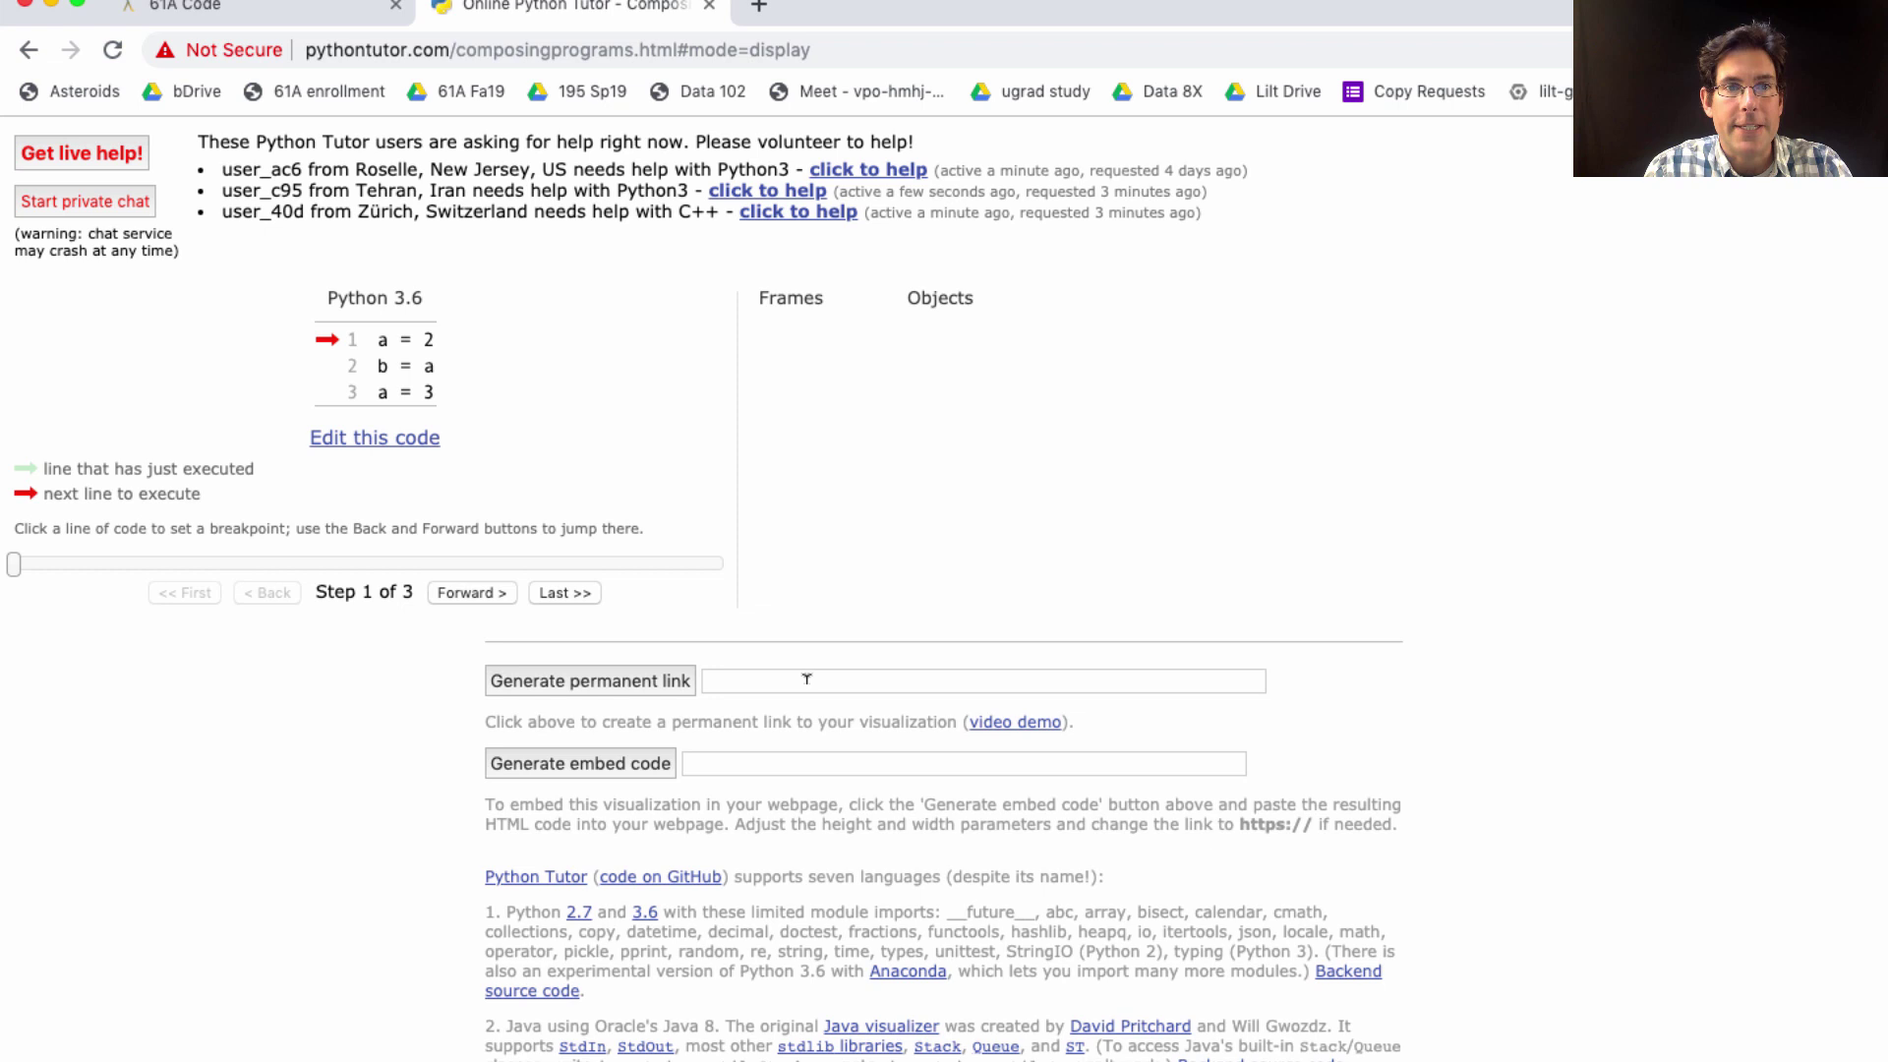
{"action": "left_click", "coordinate": [487, 598]}
{"action": "left_click", "coordinate": [487, 598]}
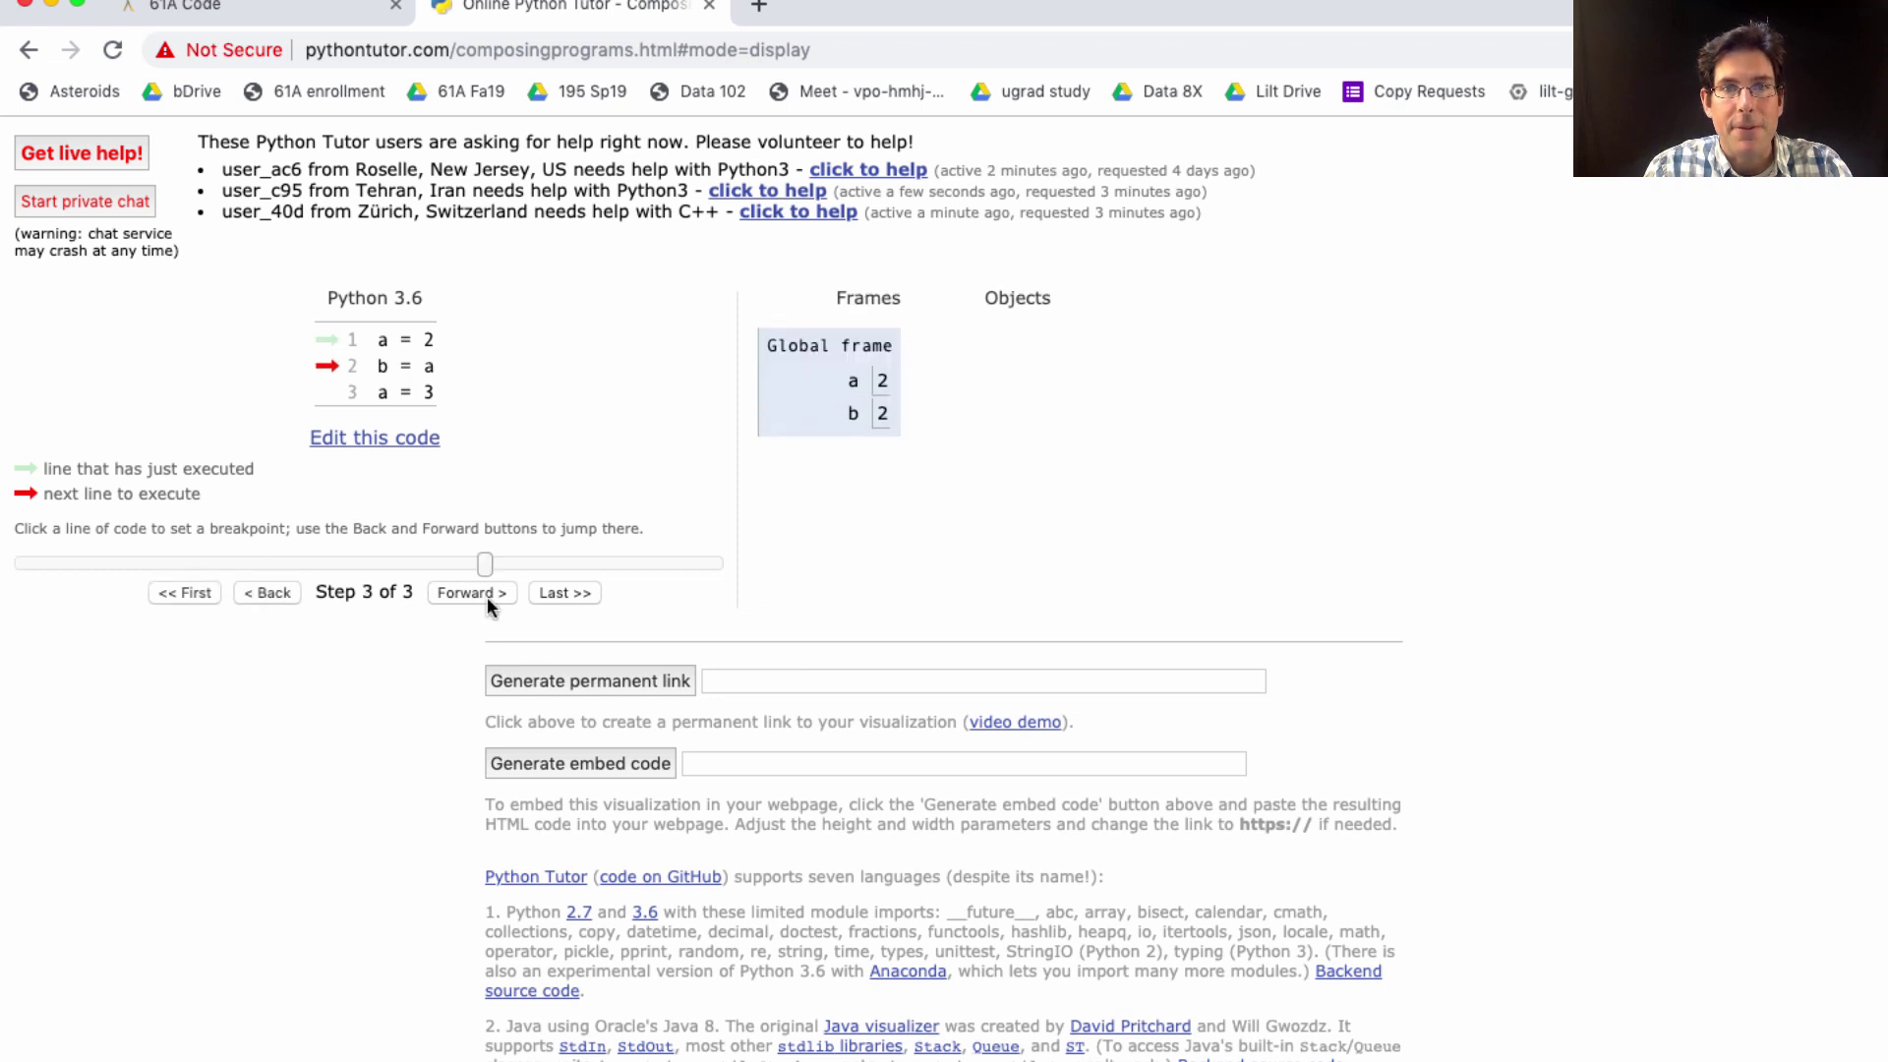
{"action": "left_click", "coordinate": [487, 598]}
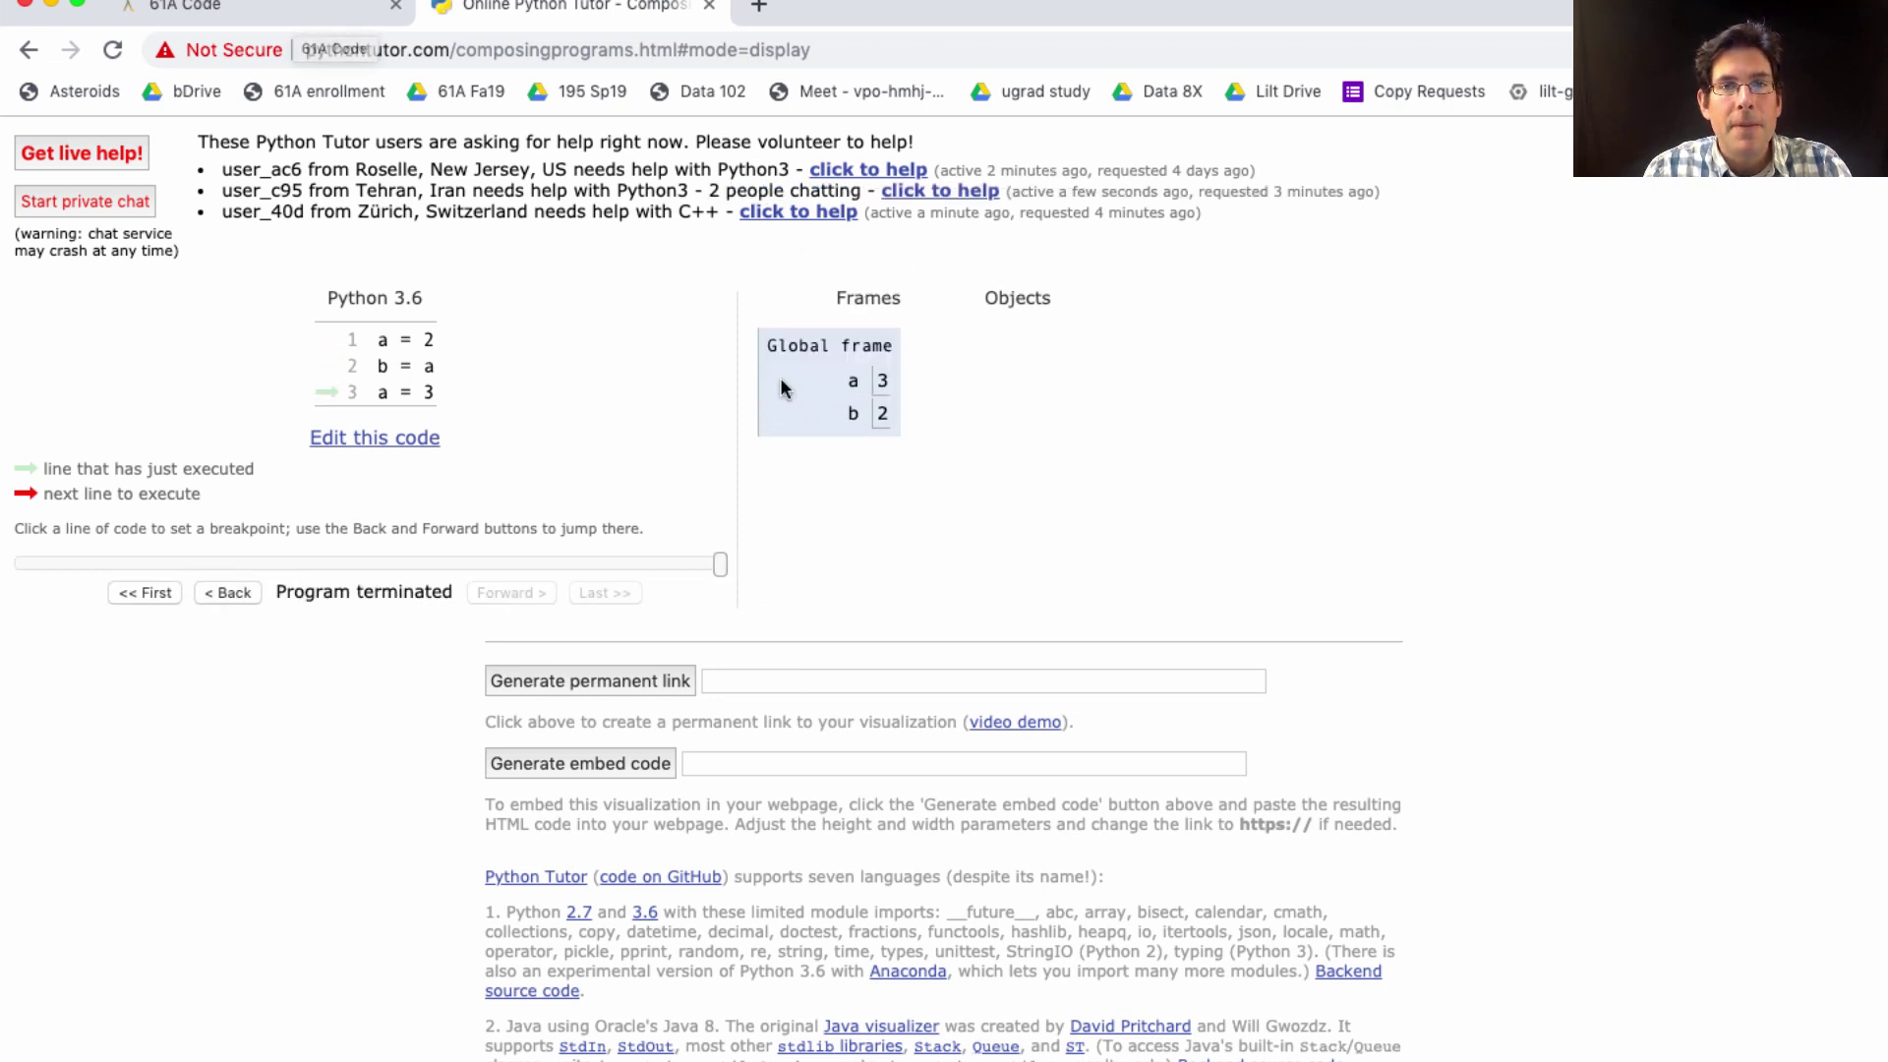
{"action": "left_click", "coordinate": [250, 14]}
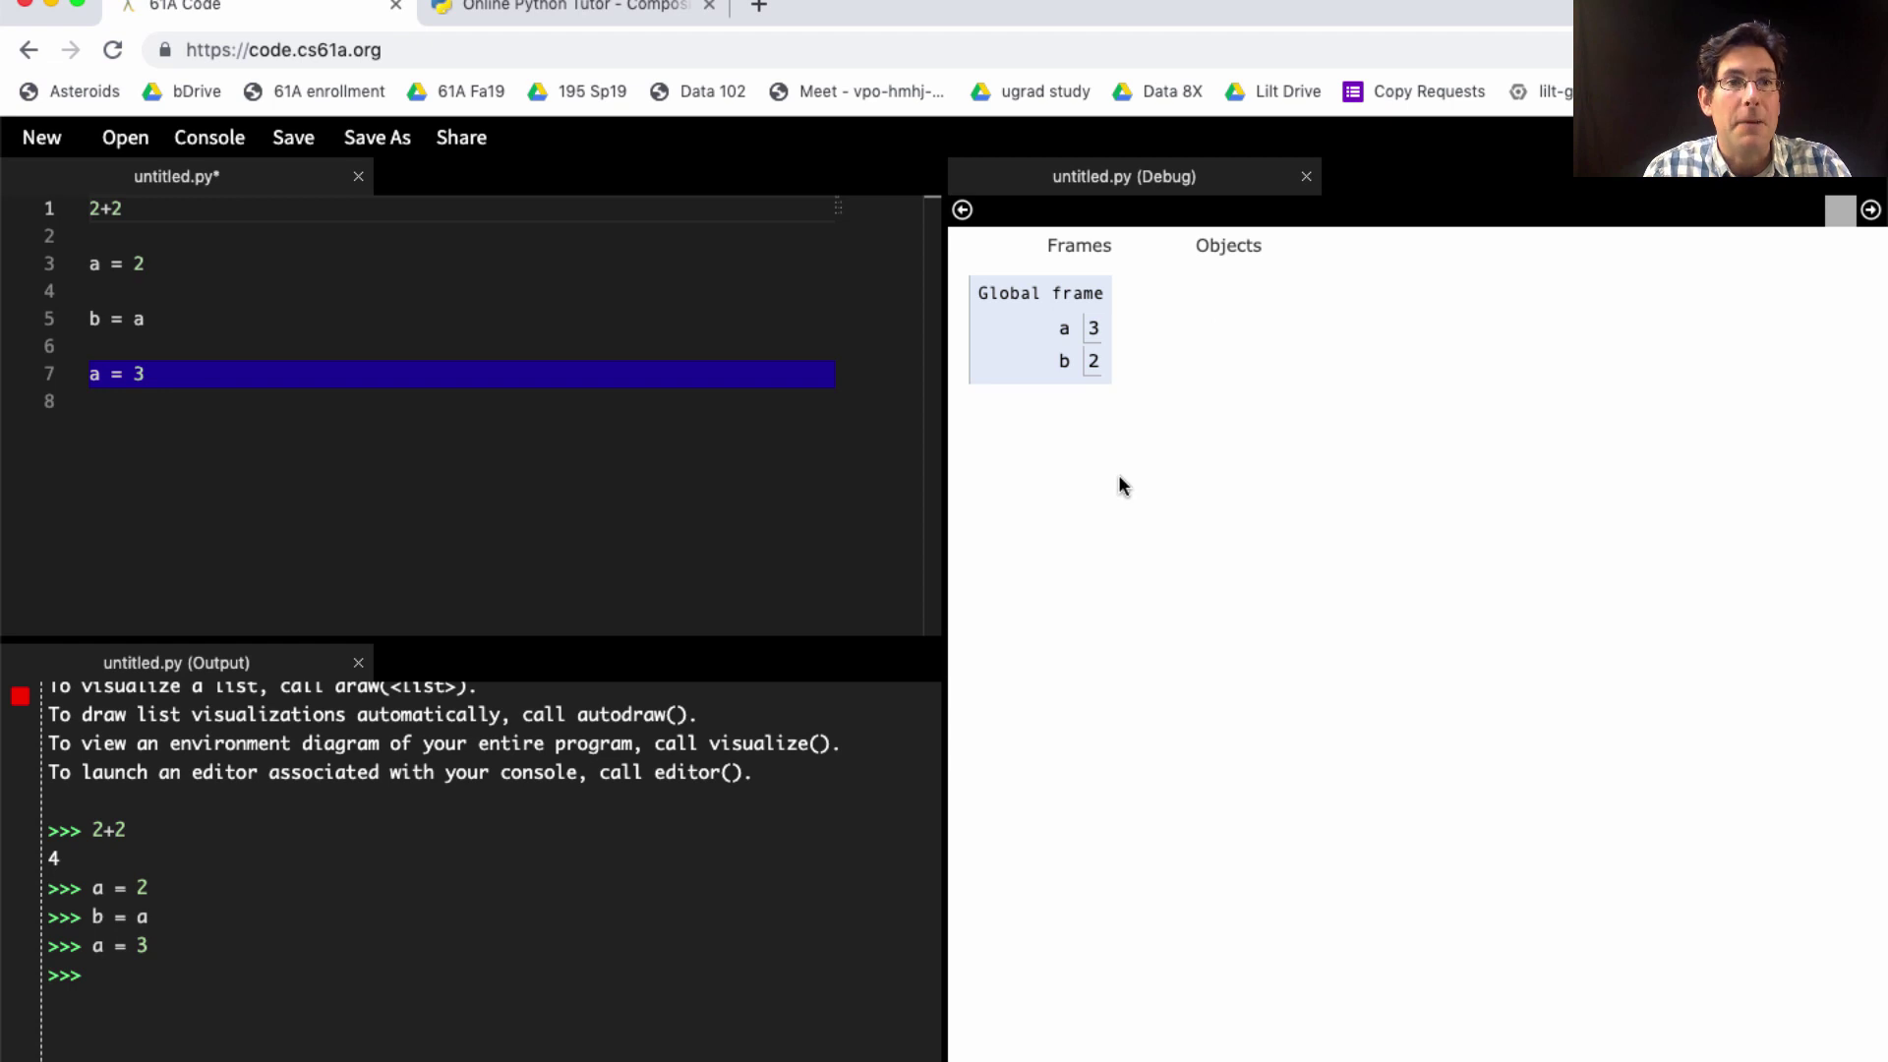
Go back to the CS 61A Fall 2019 course page at localhost:8000.
{"action": "key", "text": "super+bracketleft"}
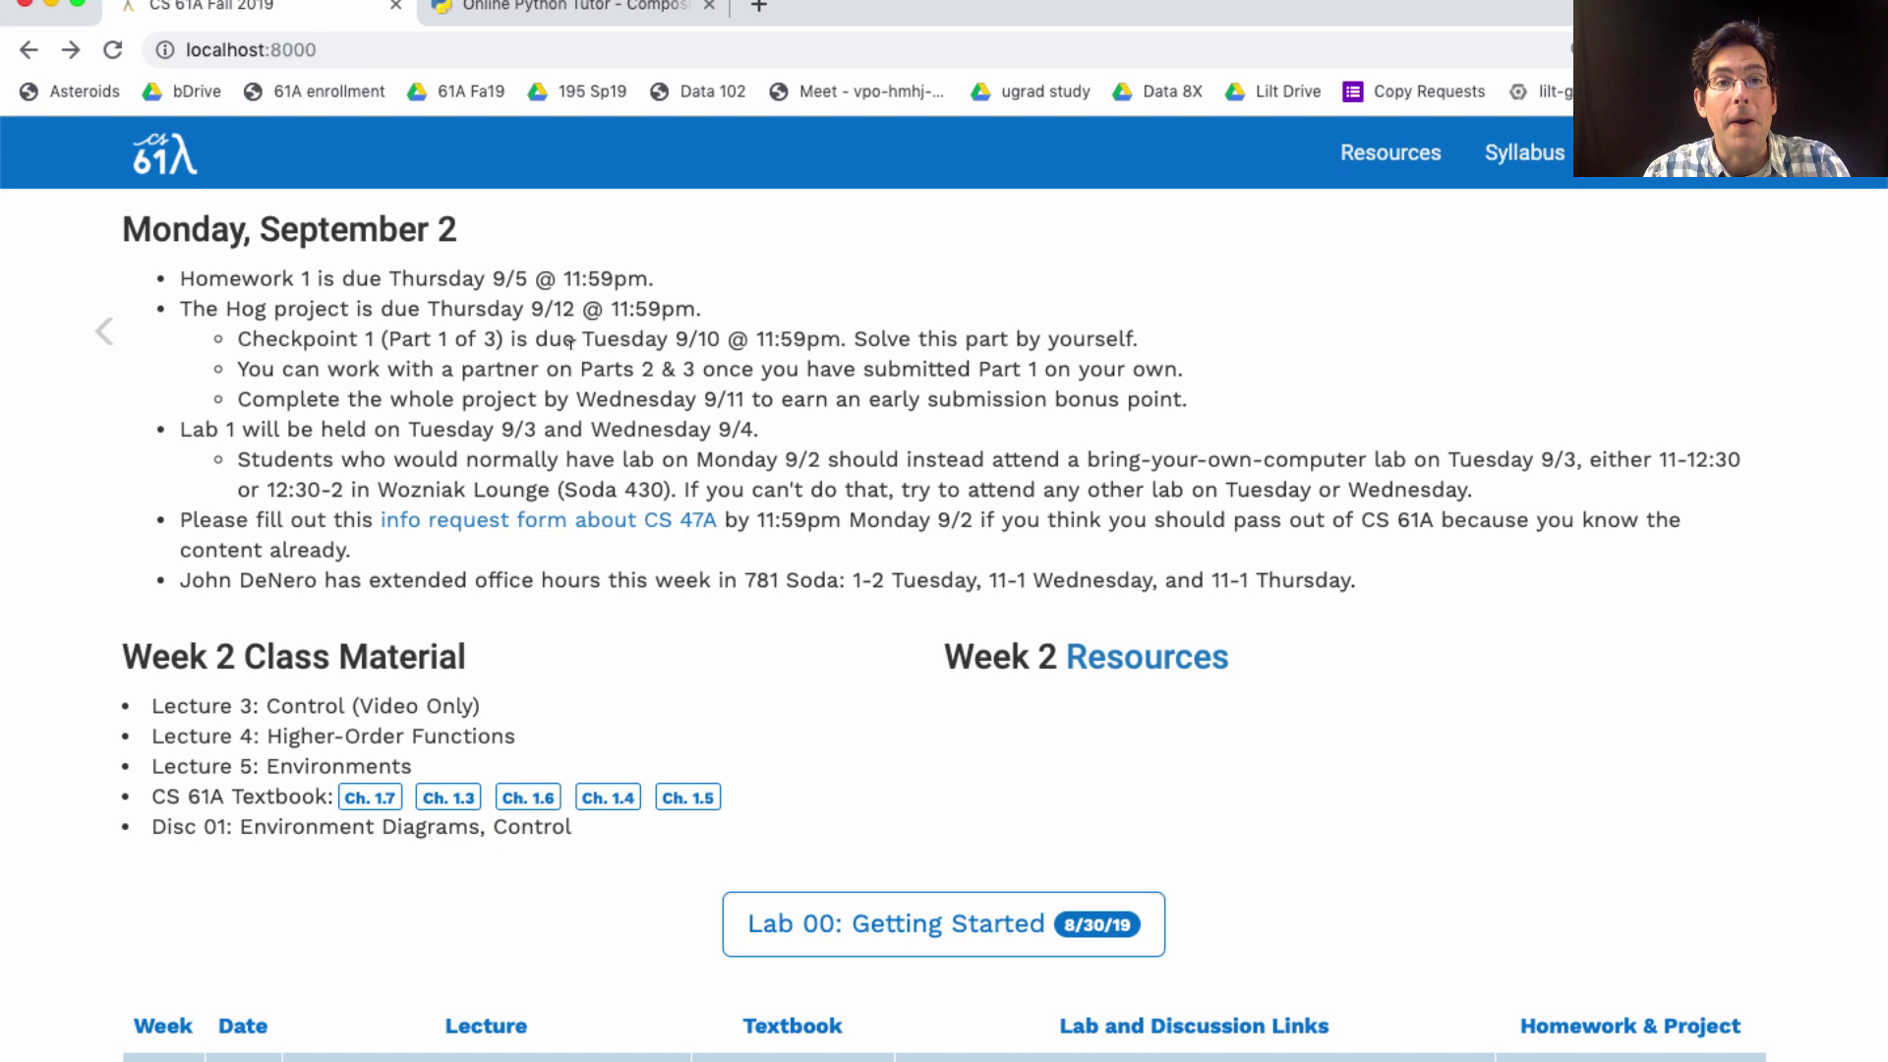
{"action": "left_click_drag", "start_coordinate": [580, 338], "coordinate": [729, 339]}
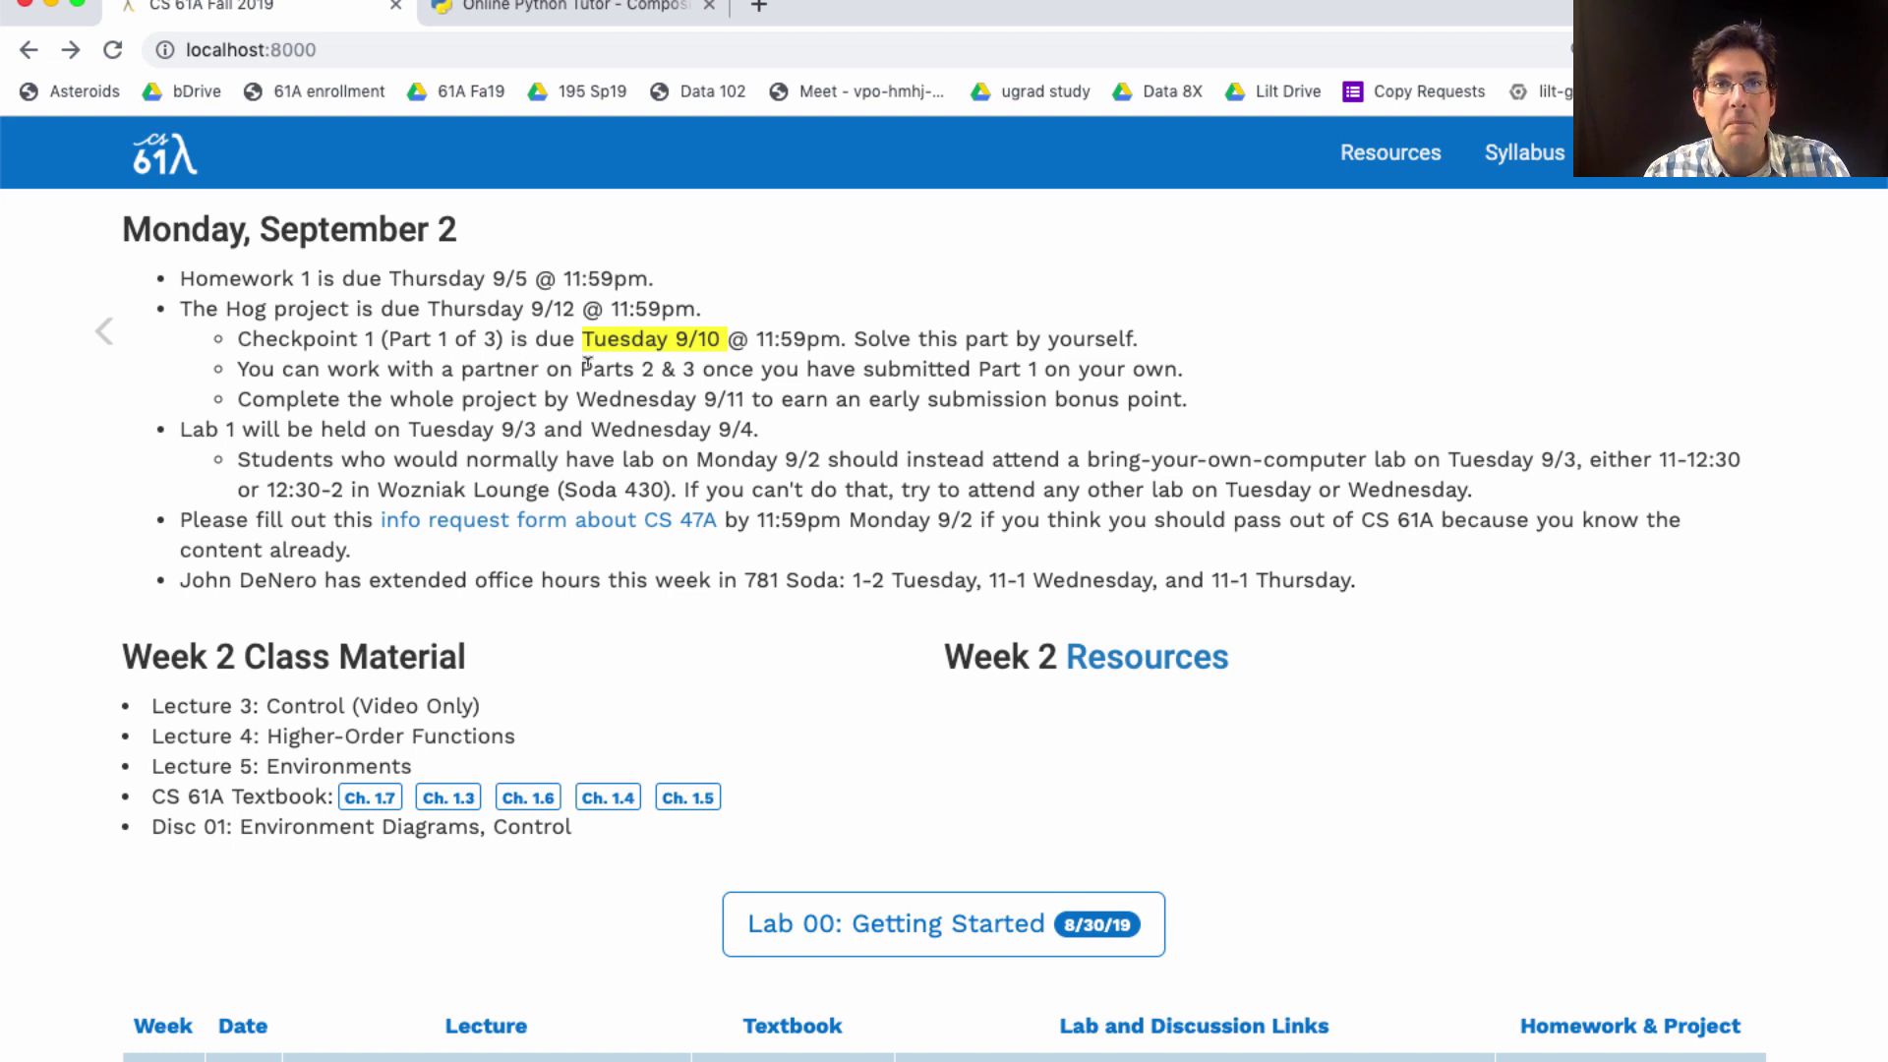
{"action": "left_click", "coordinate": [757, 327]}
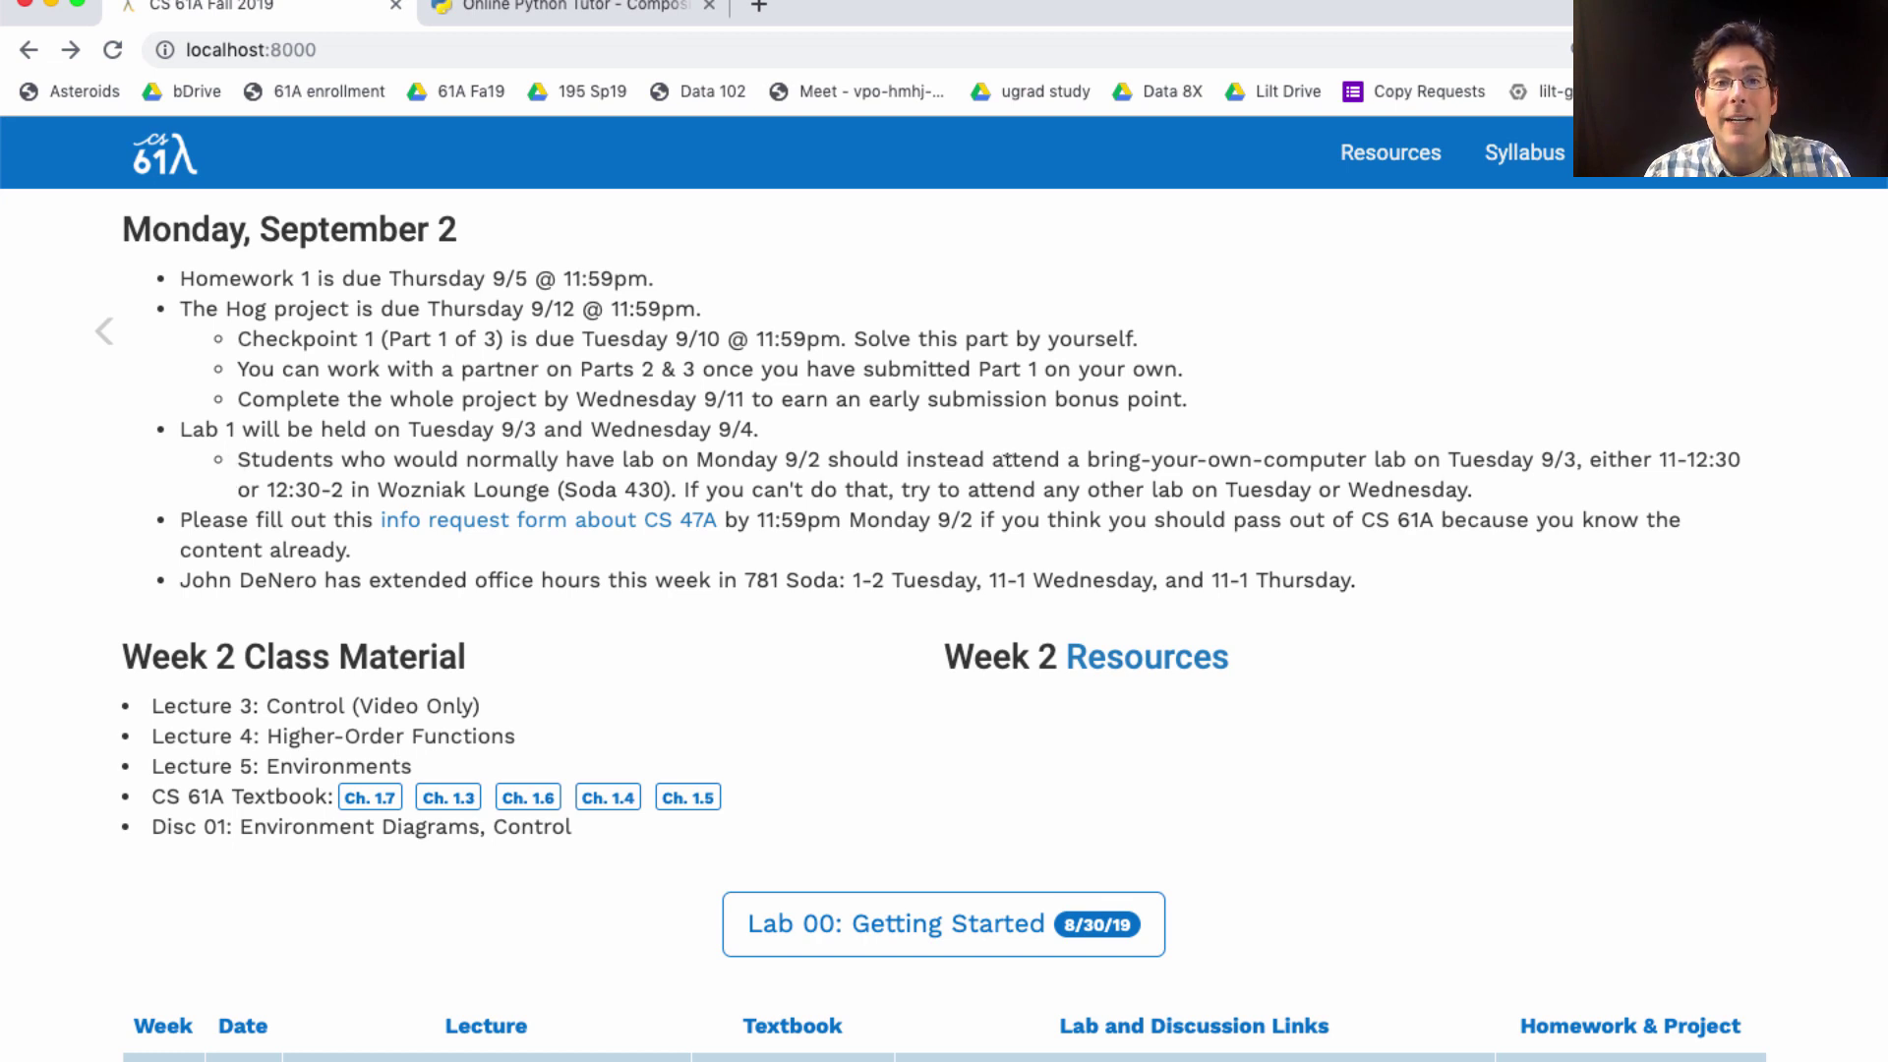
{"action": "left_click_drag", "start_coordinate": [1087, 459], "coordinate": [559, 488]}
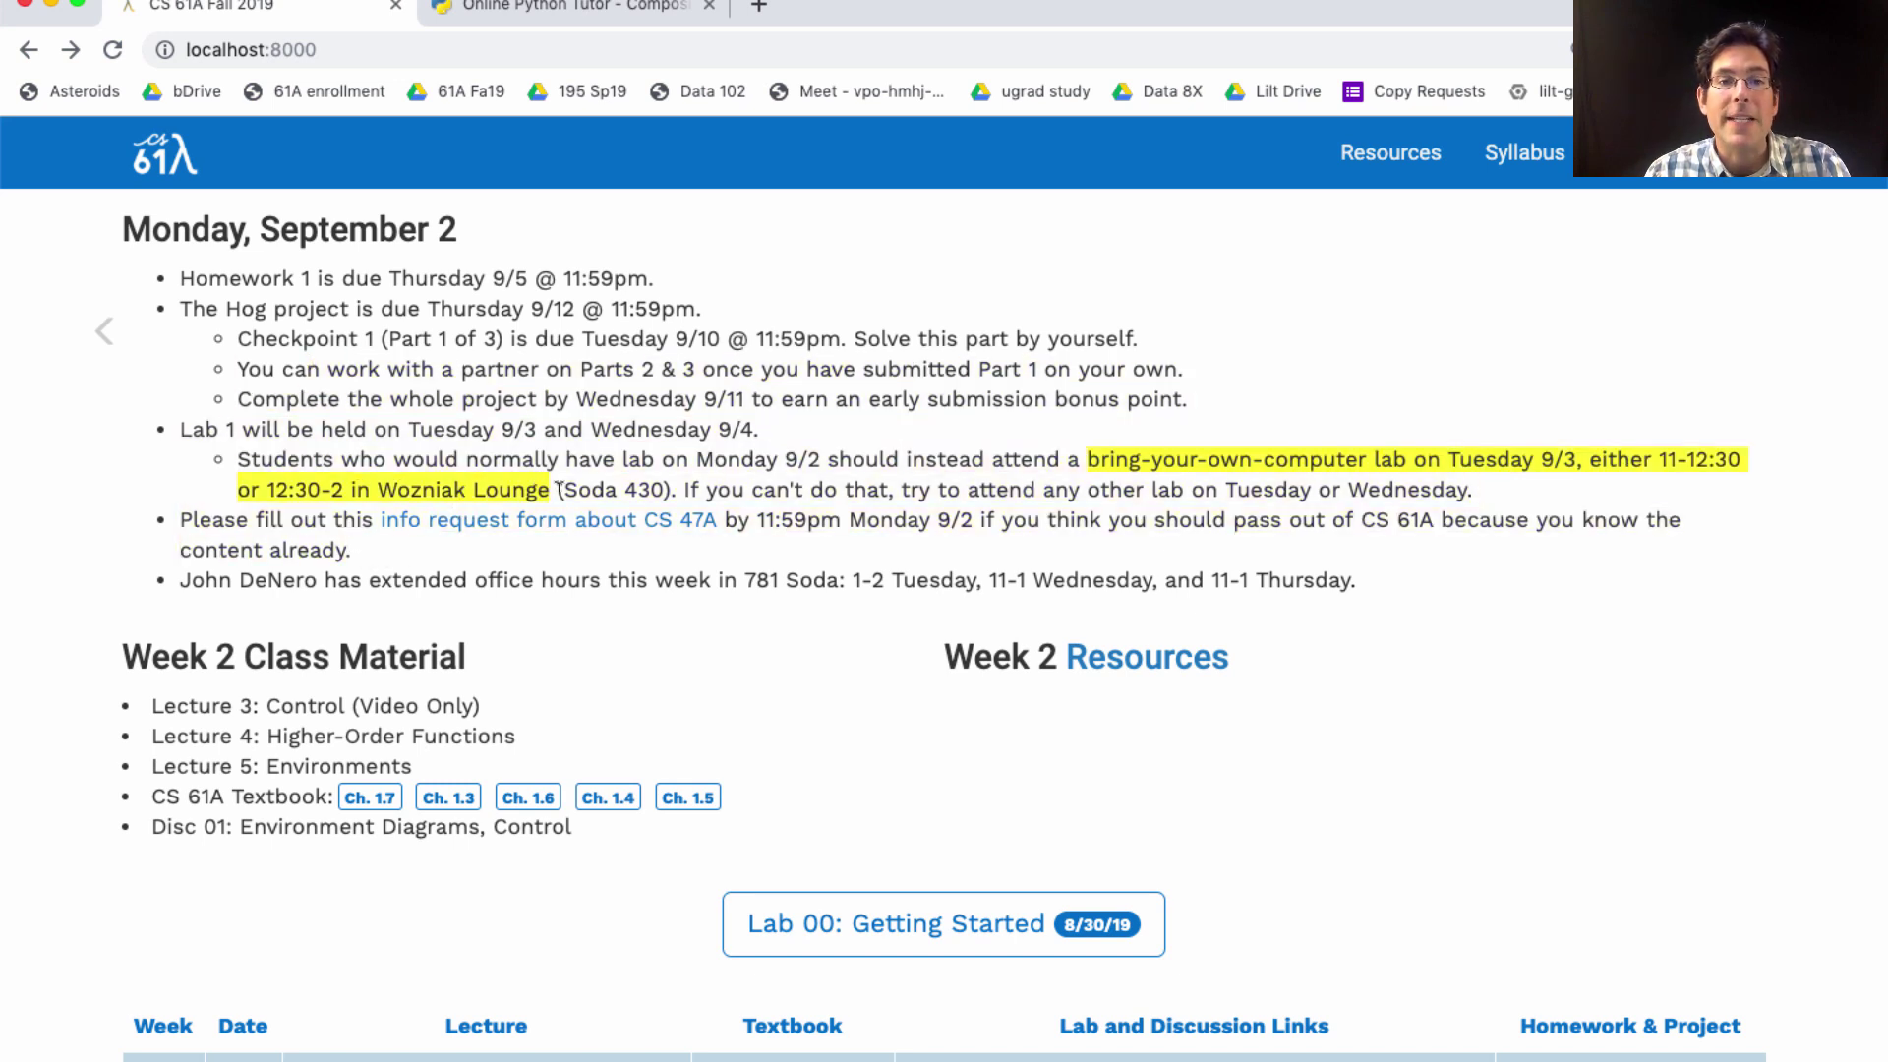
{"action": "left_click", "coordinate": [728, 478]}
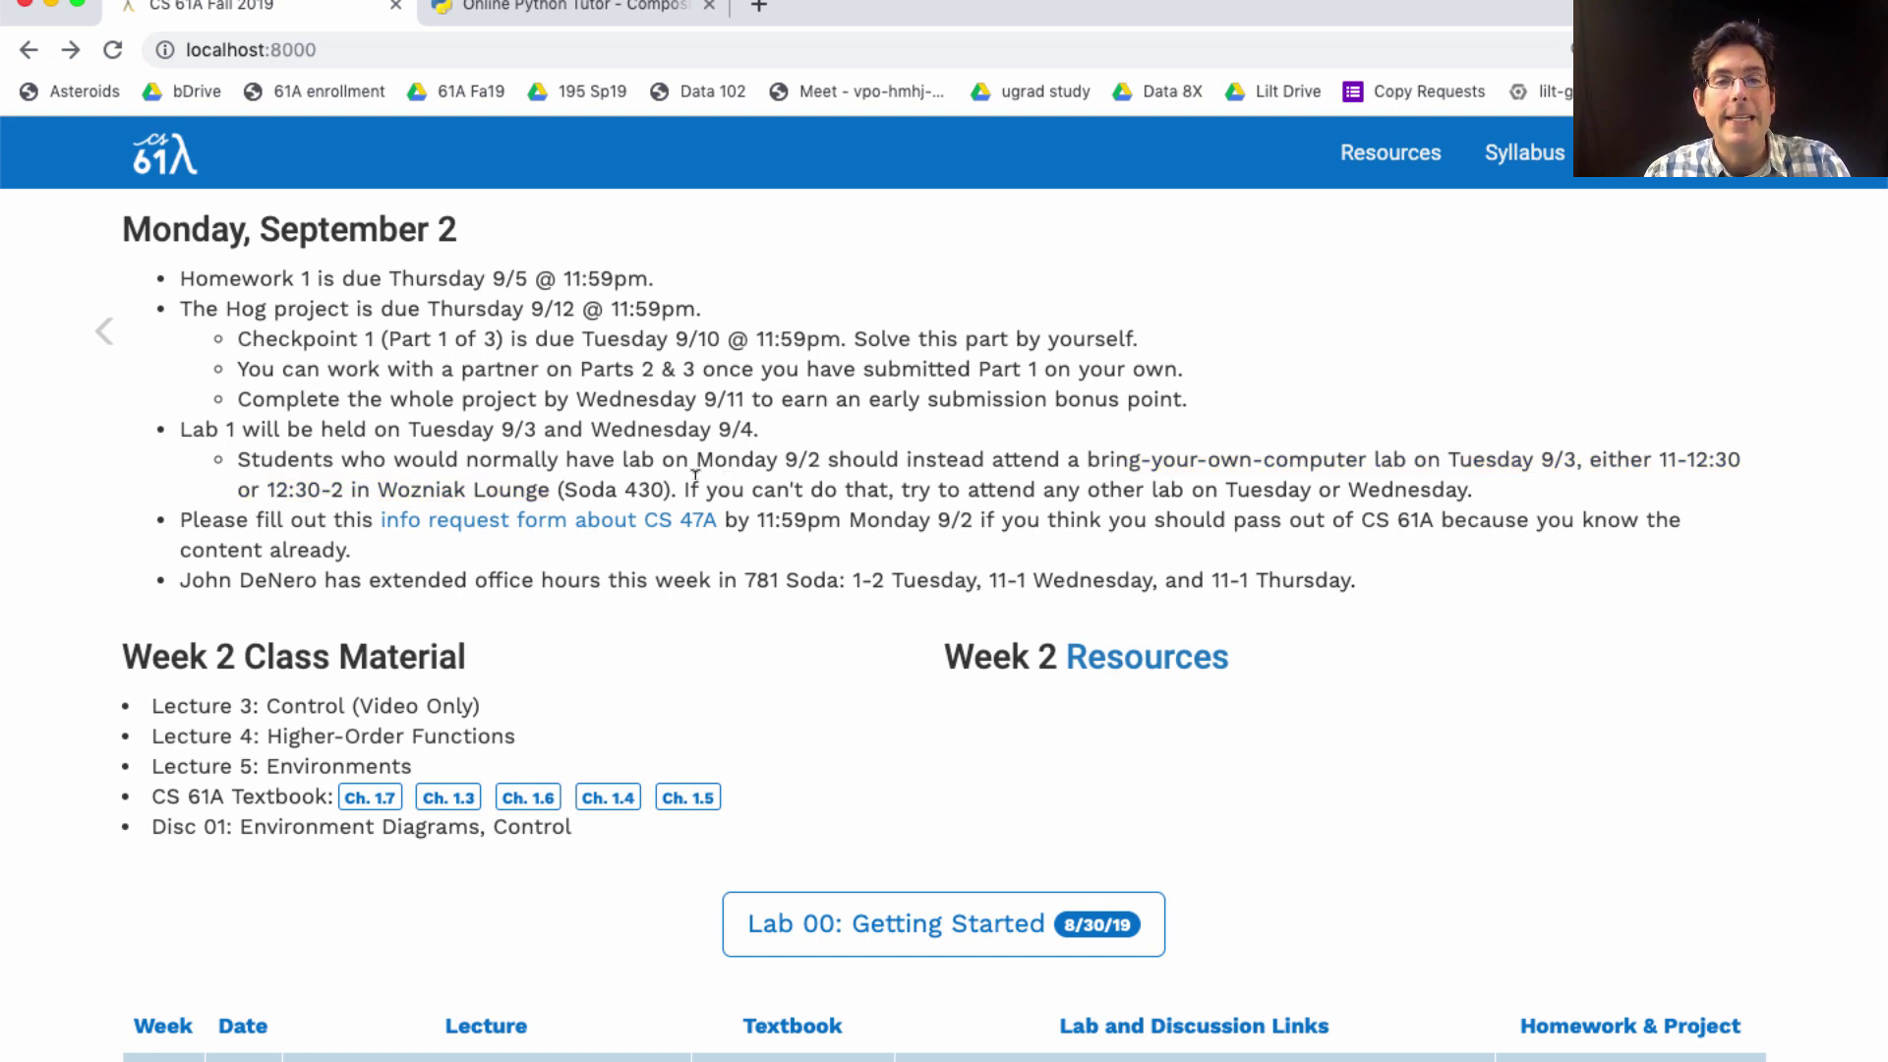